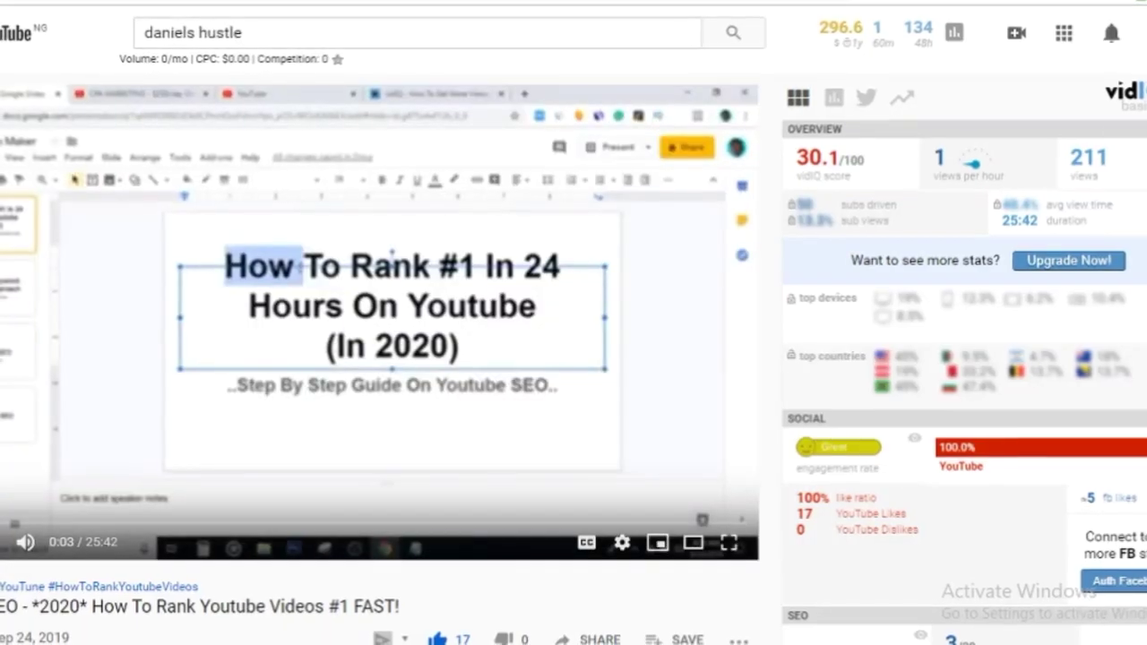
Subscribe to the SEO tutorial video's channel and switch its notification bell on.
scroll(477, 395, down, 5)
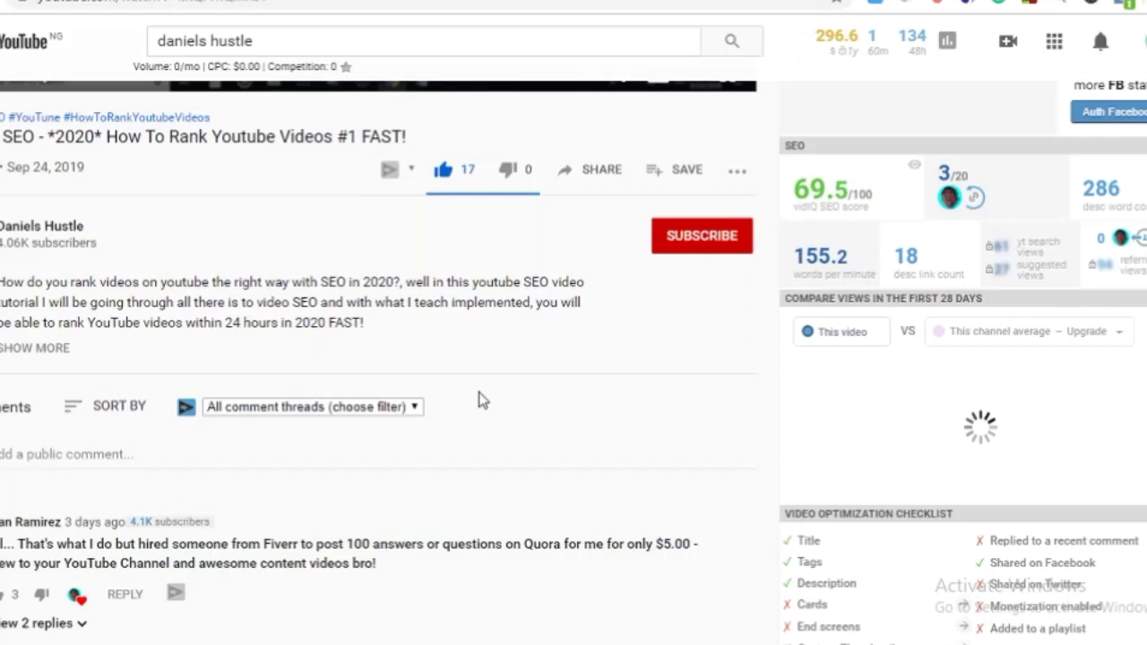
click(689, 249)
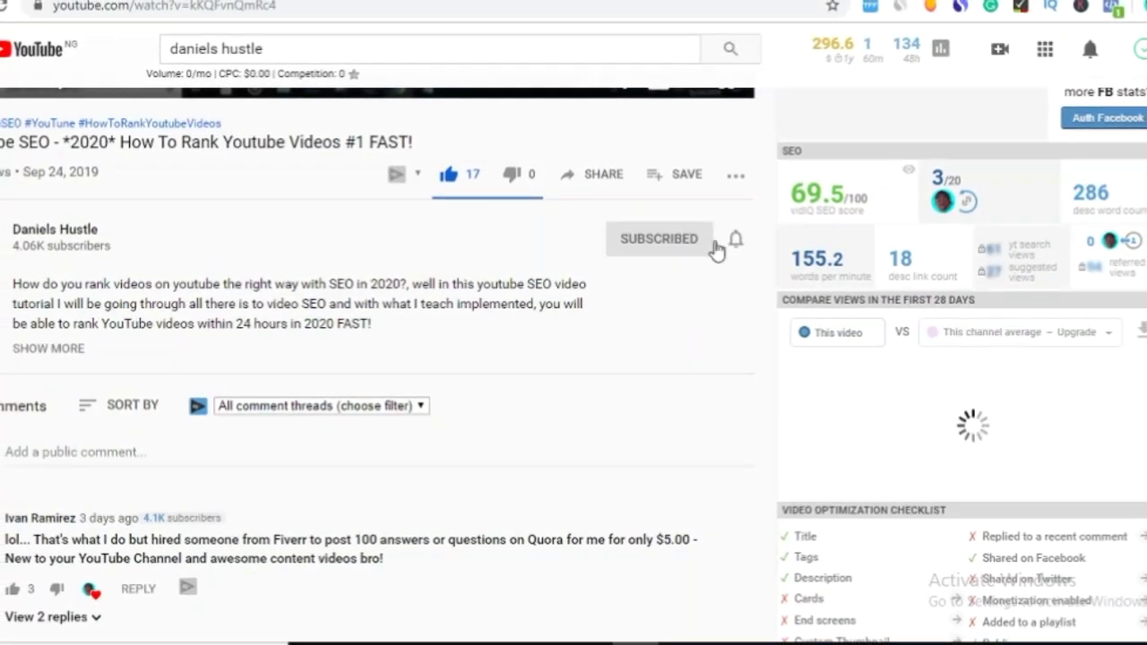
click(736, 242)
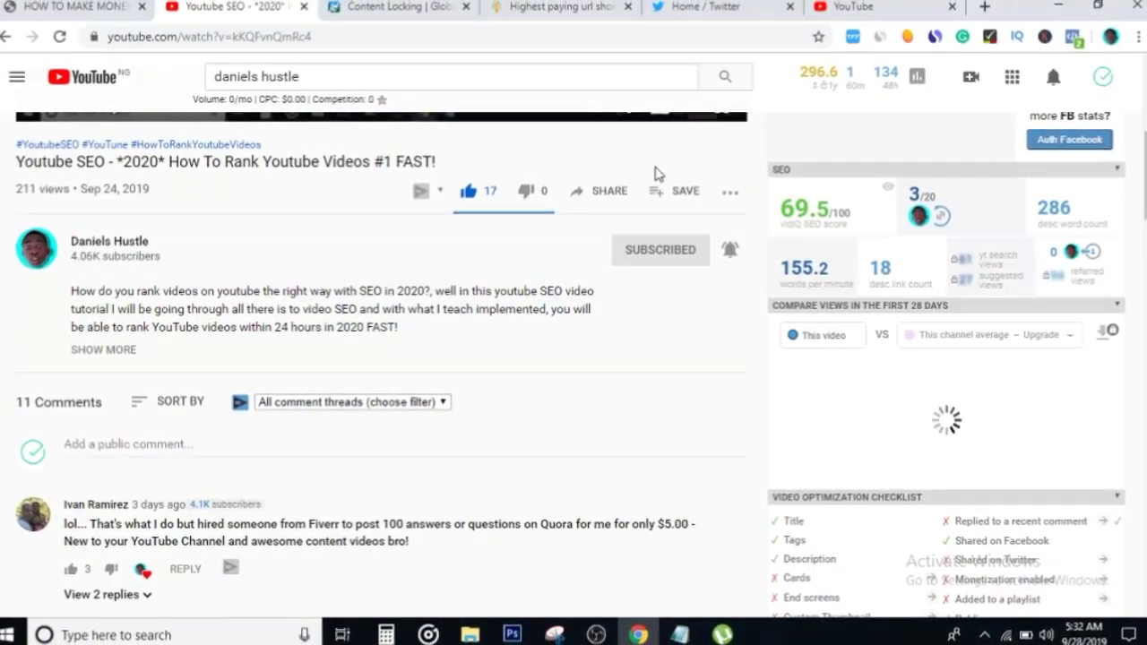
Switch to AdWork Media and browse its homepage, highlighting the Become a Publisher heading.
click(395, 9)
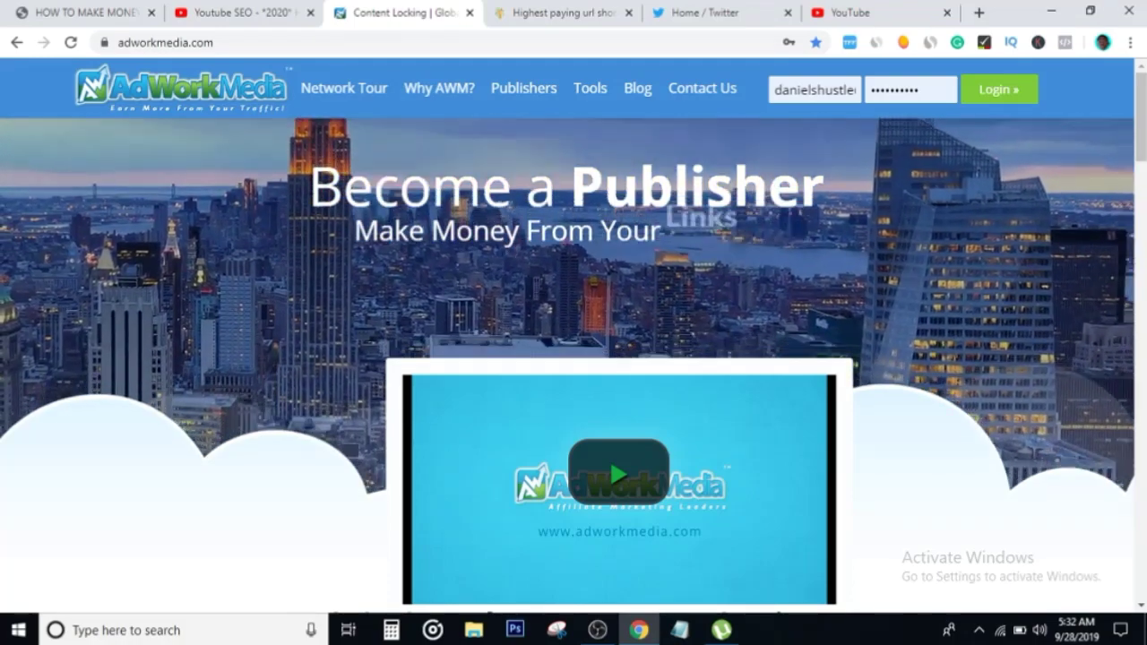
drag(309, 187, 822, 185)
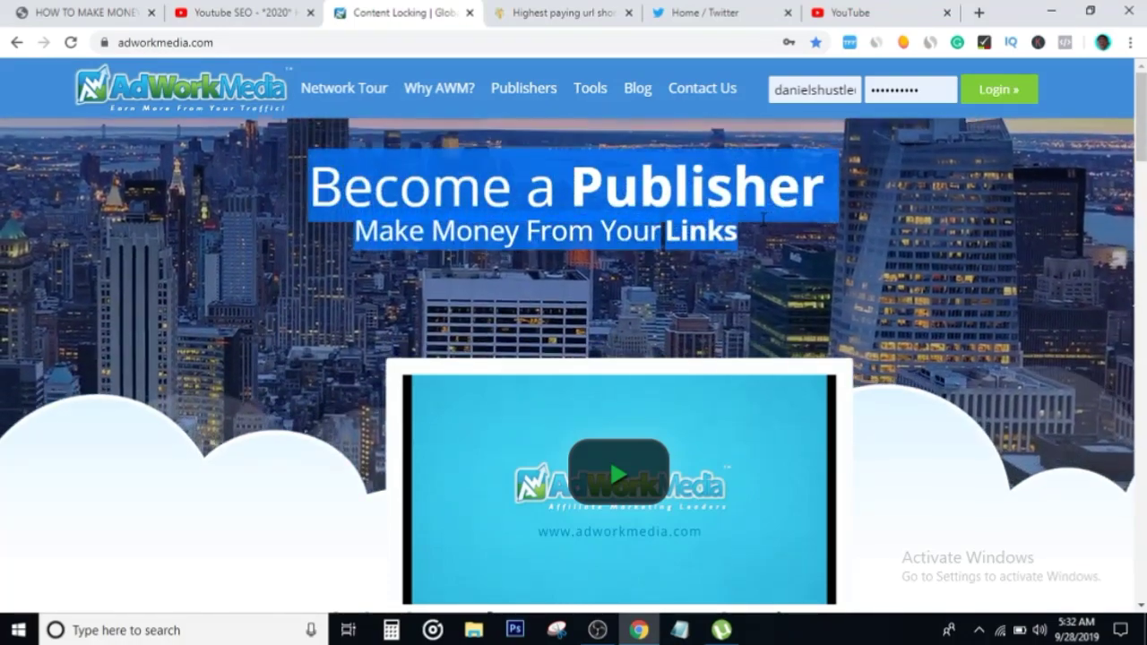
click(823, 185)
scroll(672, 345, down, 10)
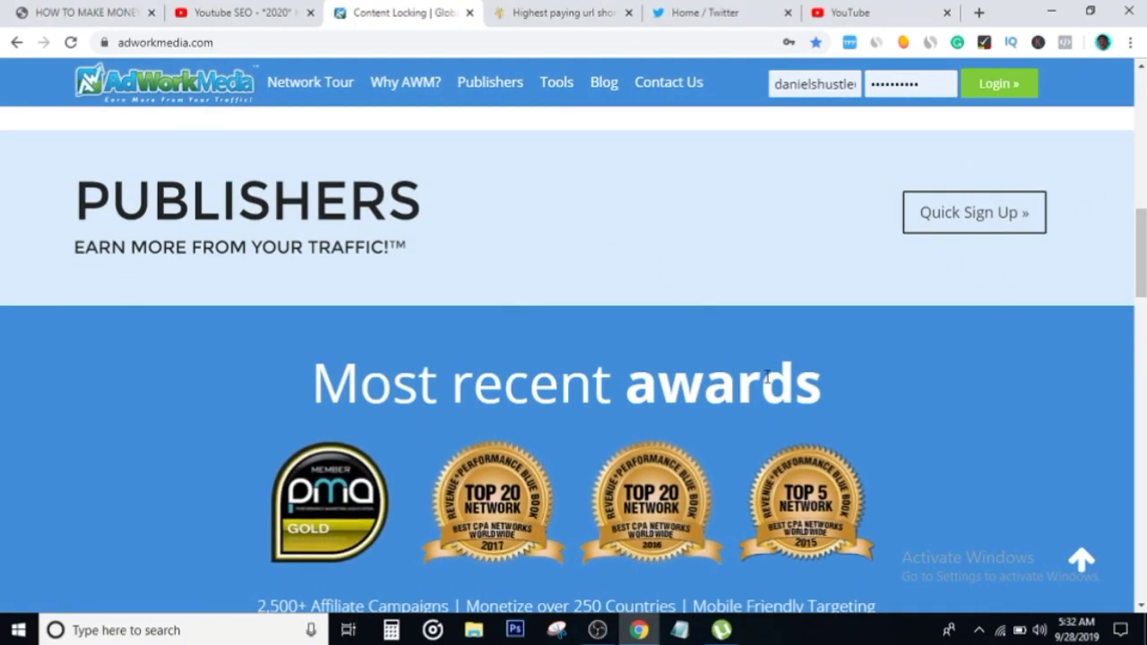
scroll(767, 381, down, 5)
scroll(767, 384, up, 10)
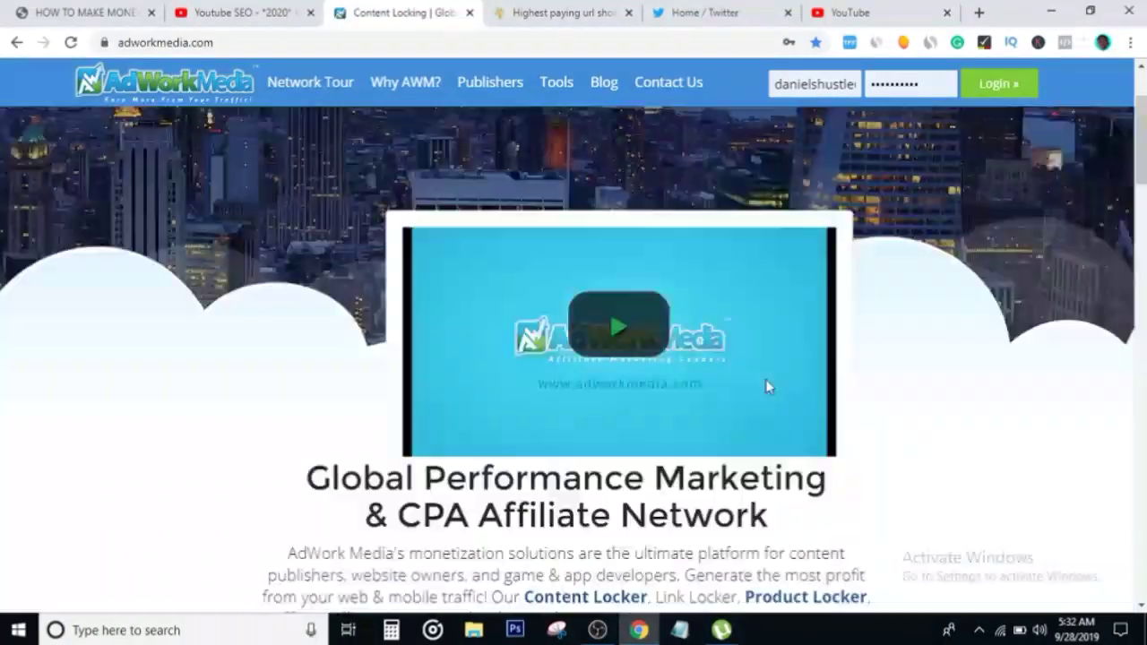
scroll(768, 385, up, 2)
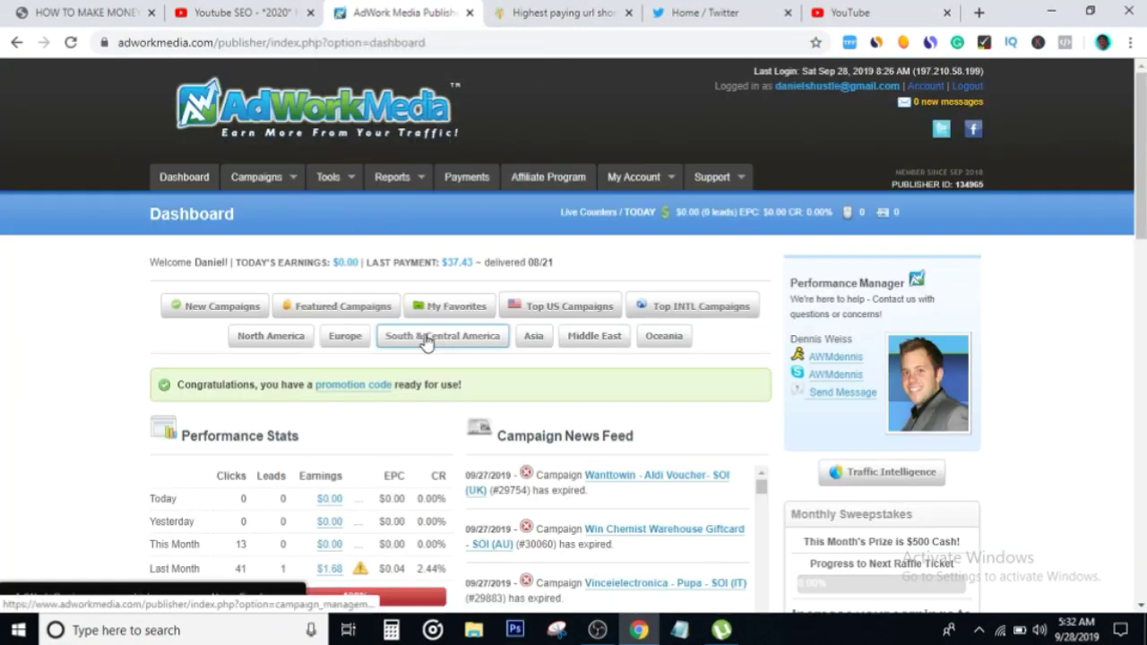
Filter All Campaigns to Approved/Public Campaigns in the United States.
click(255, 175)
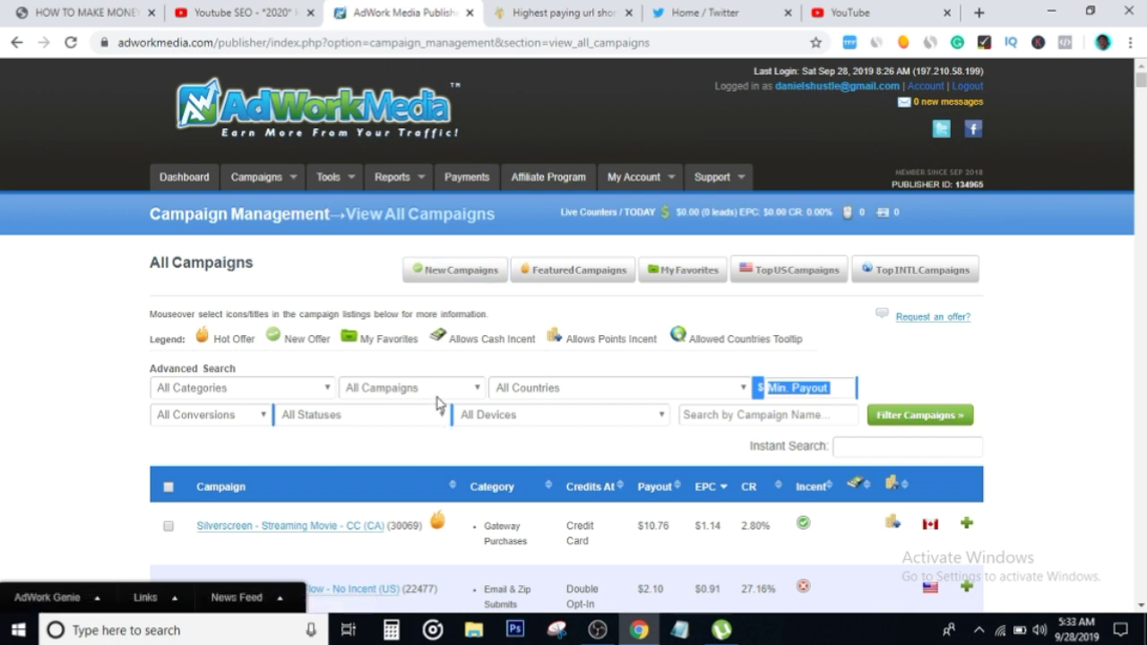
click(302, 418)
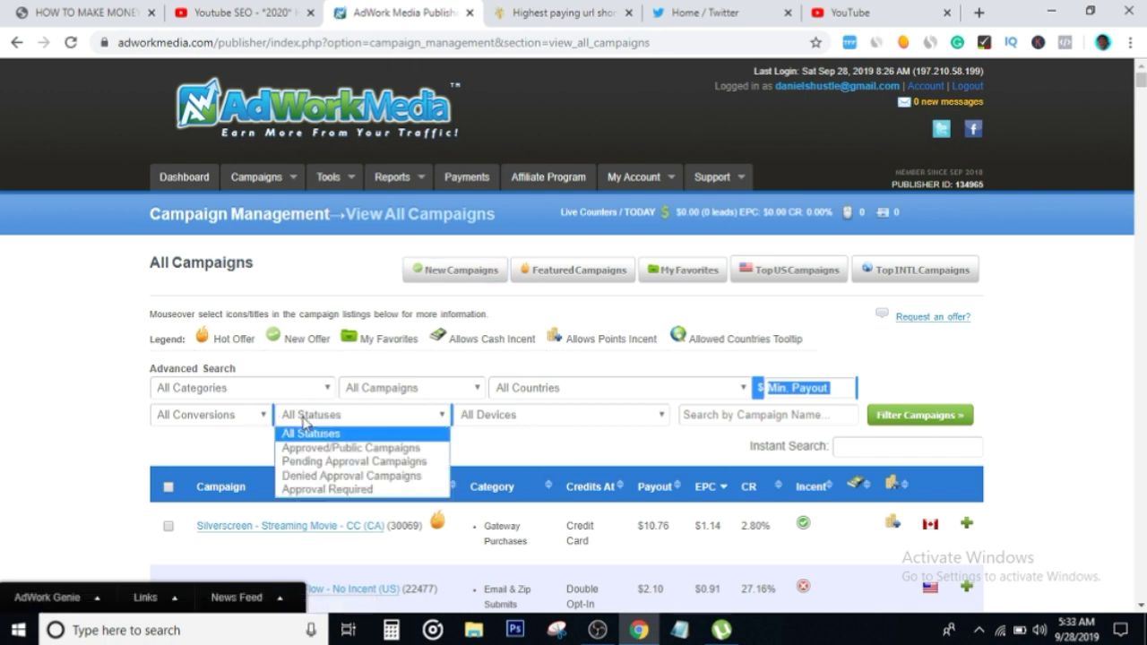
click(334, 448)
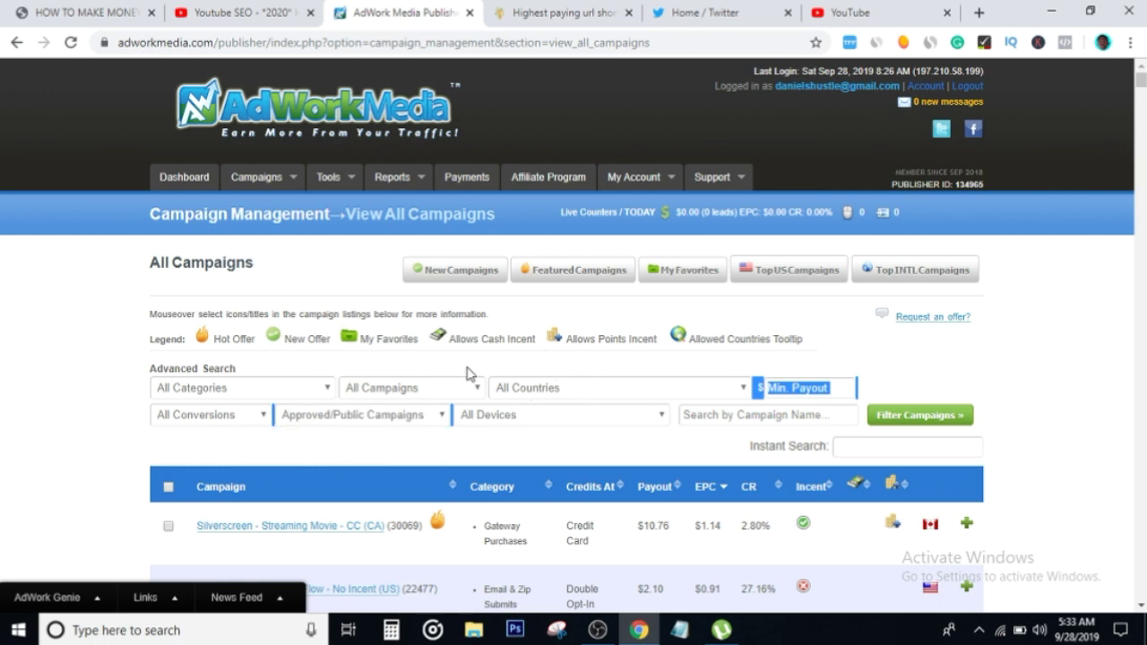
click(524, 394)
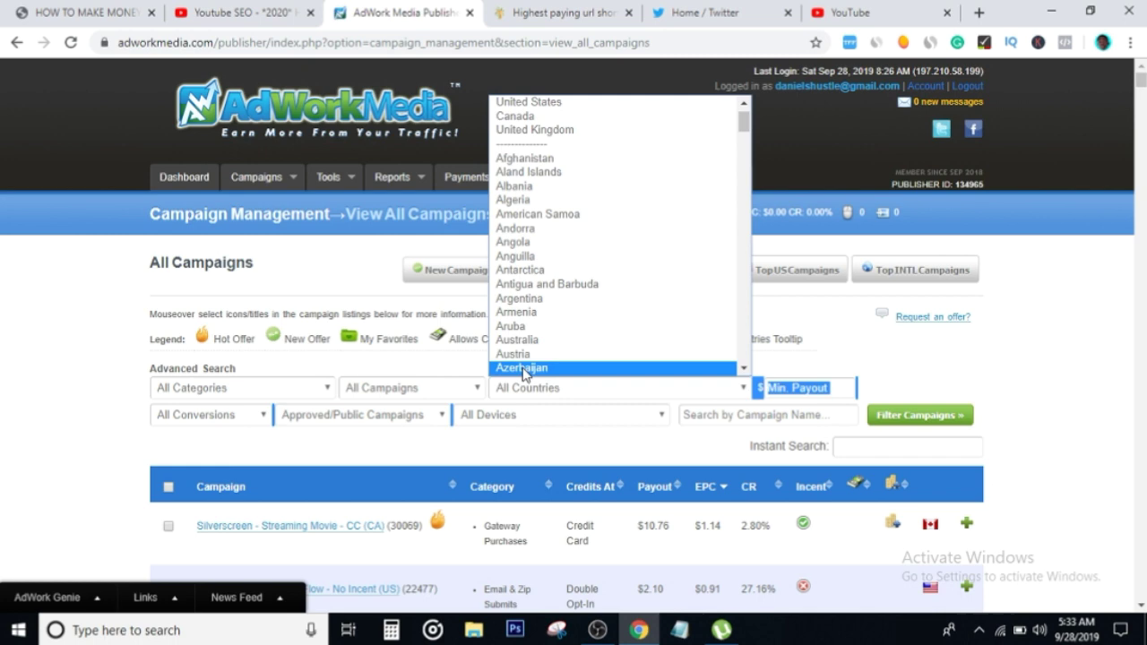
click(551, 103)
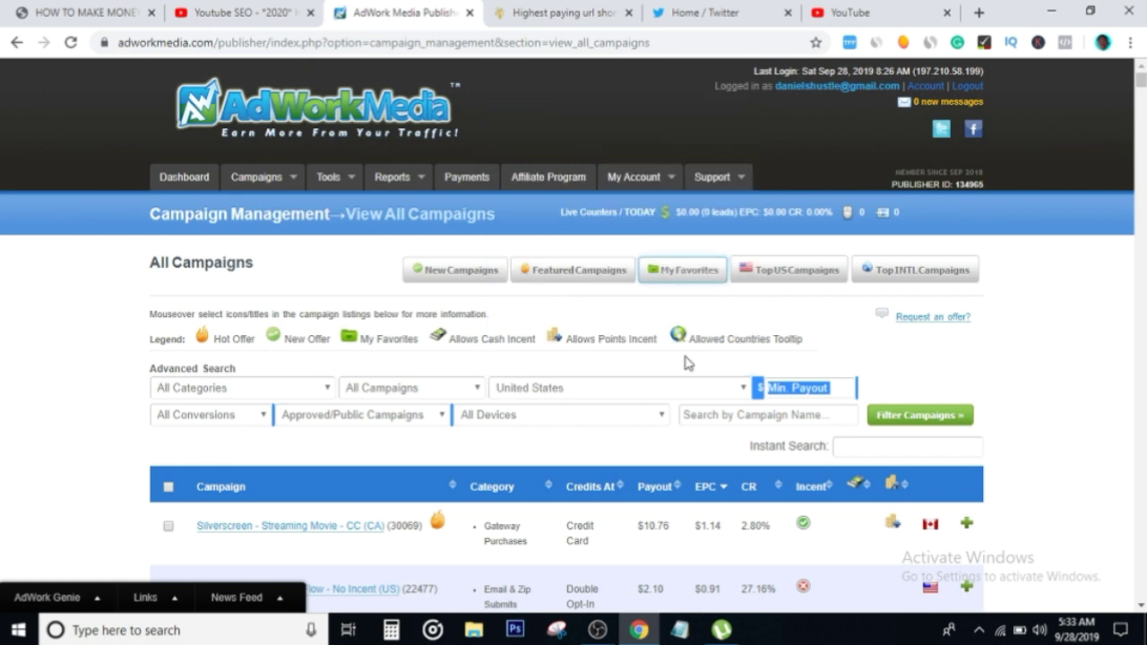
scroll(726, 462, down, 2)
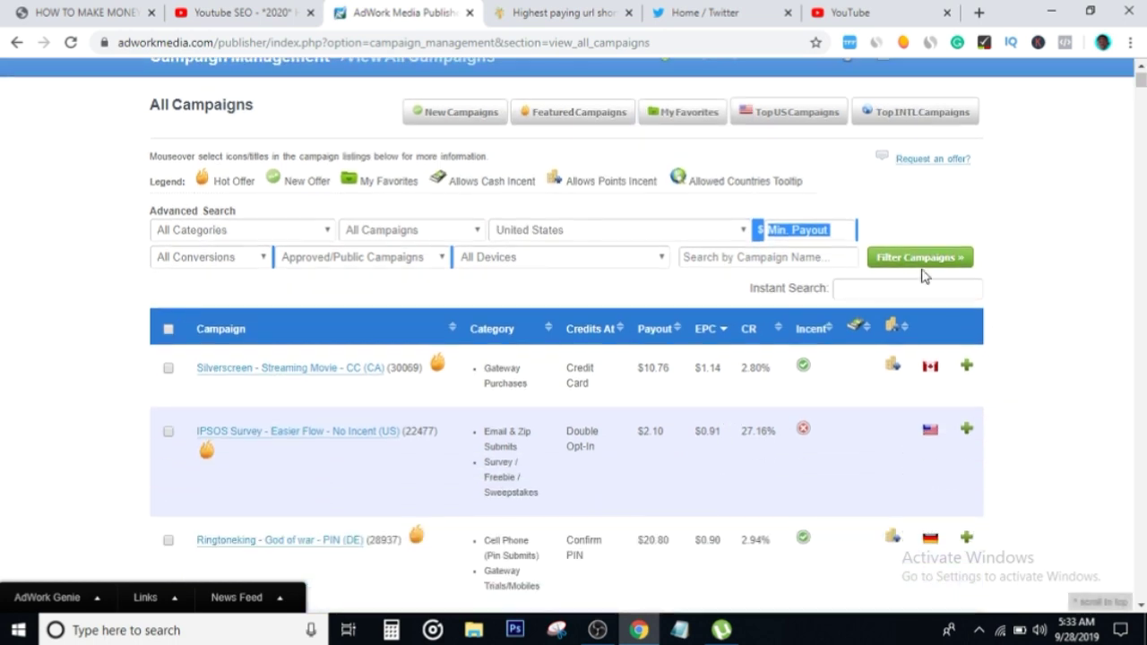
click(919, 259)
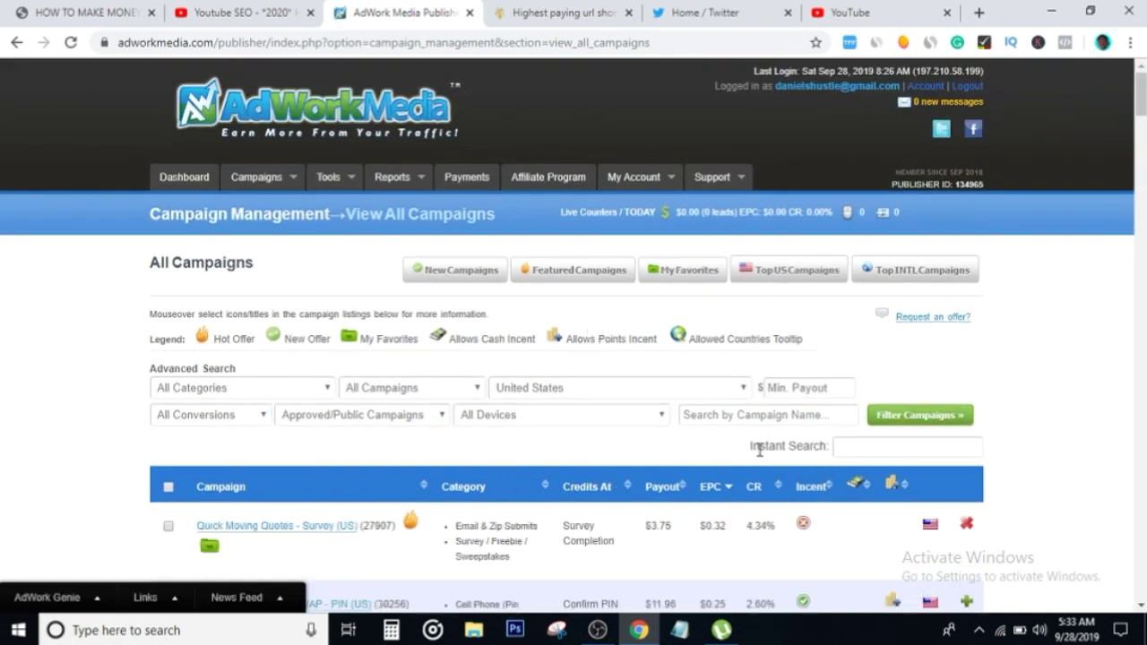
Instant-search the filtered campaigns for 'soi'.
scroll(780, 452, down, 1)
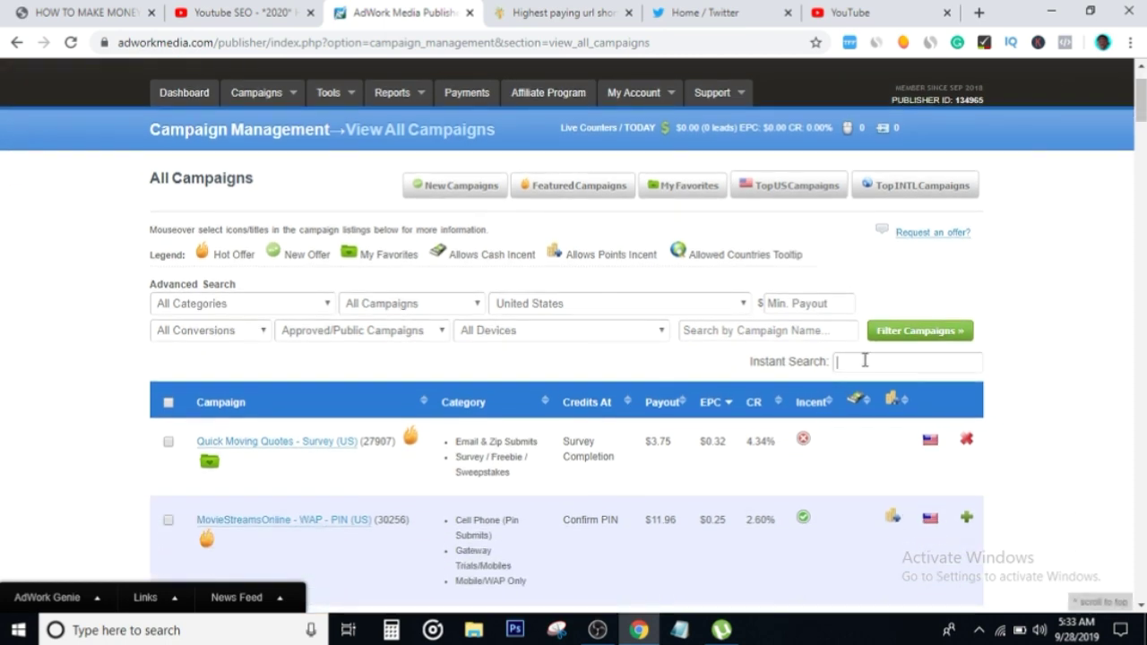
click(865, 361)
text(soi)
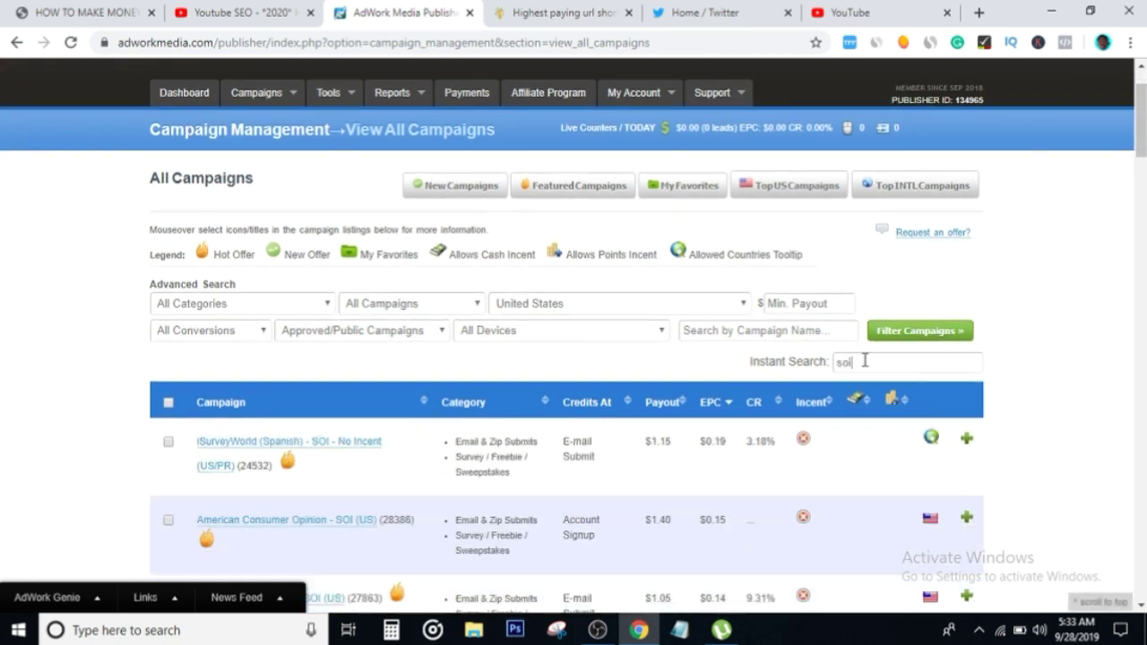
scroll(492, 512, down, 2)
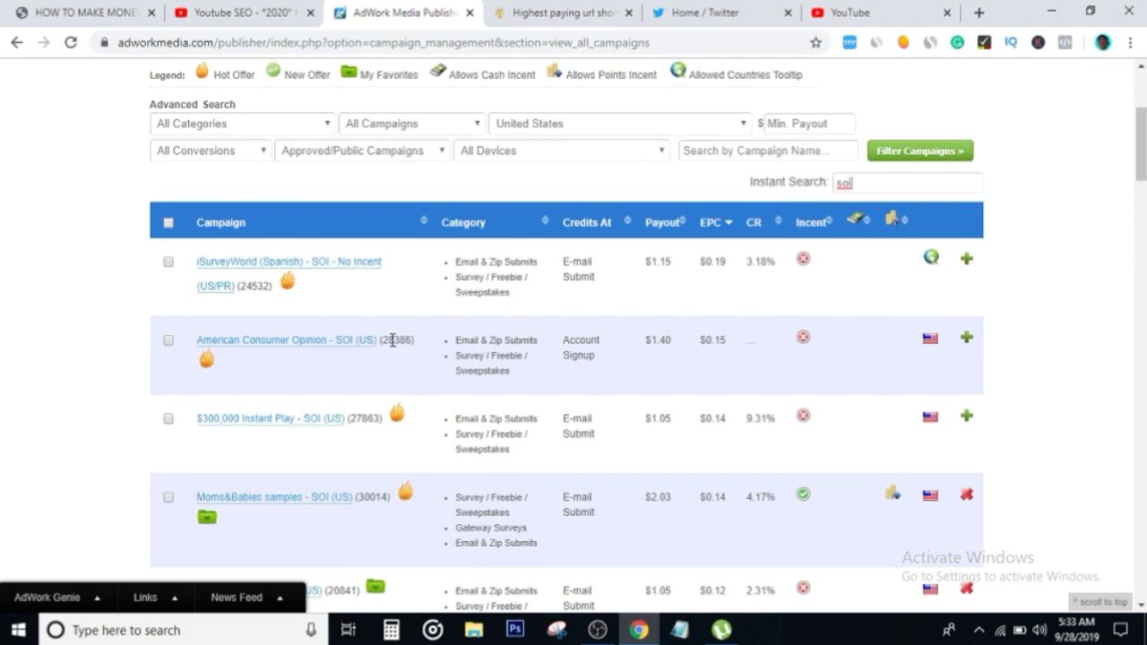
mouse_move(236, 348)
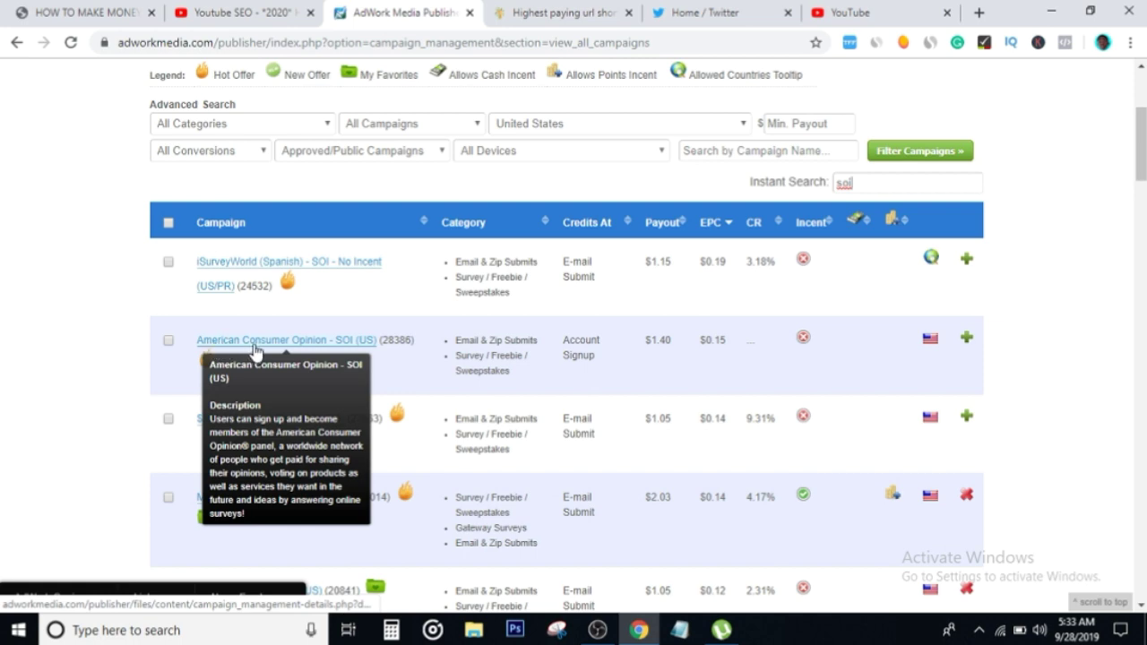
Open the American Consumer Opinion - SOI (US) campaign ($1.40 per signup) and preview its landing page.
click(307, 346)
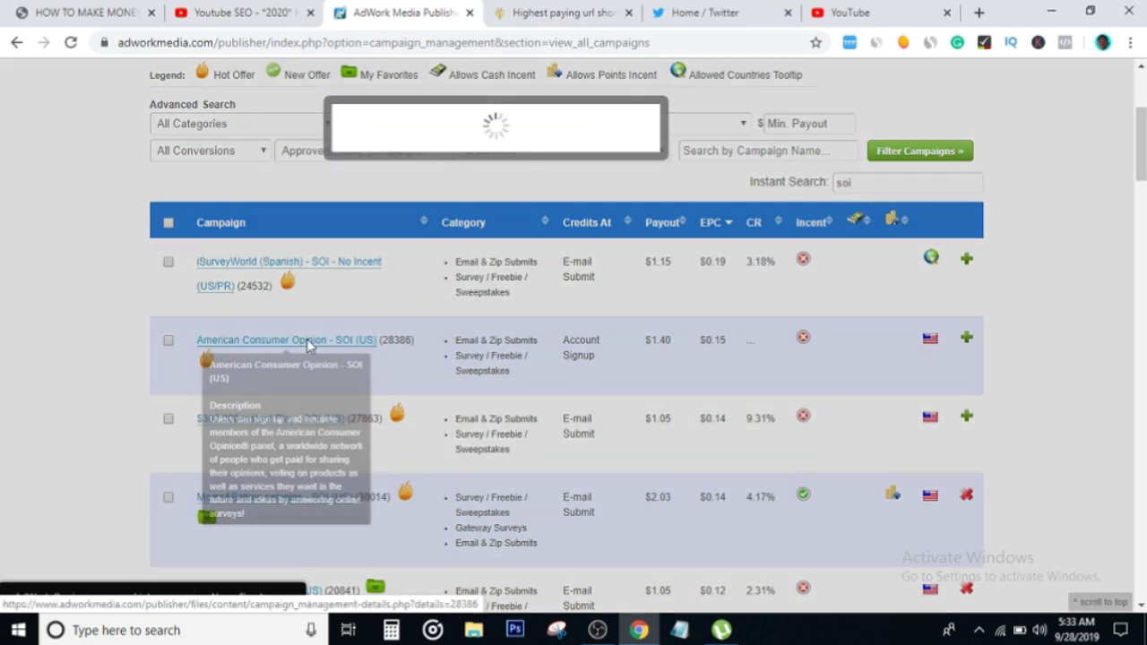
scroll(652, 396, down, 3)
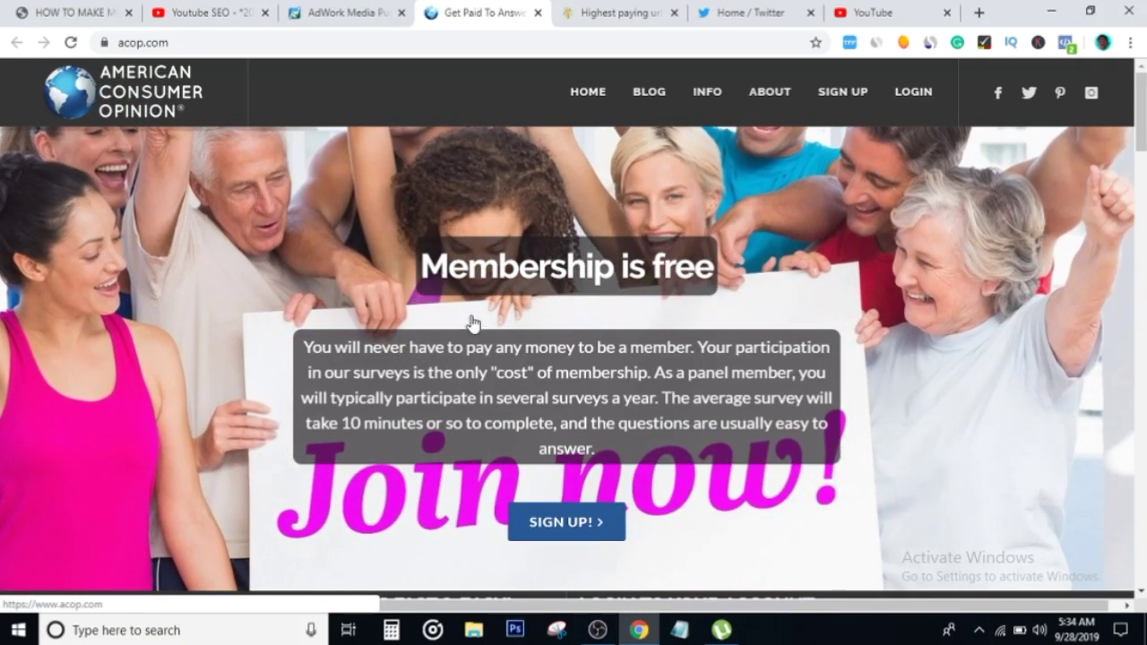
click(346, 18)
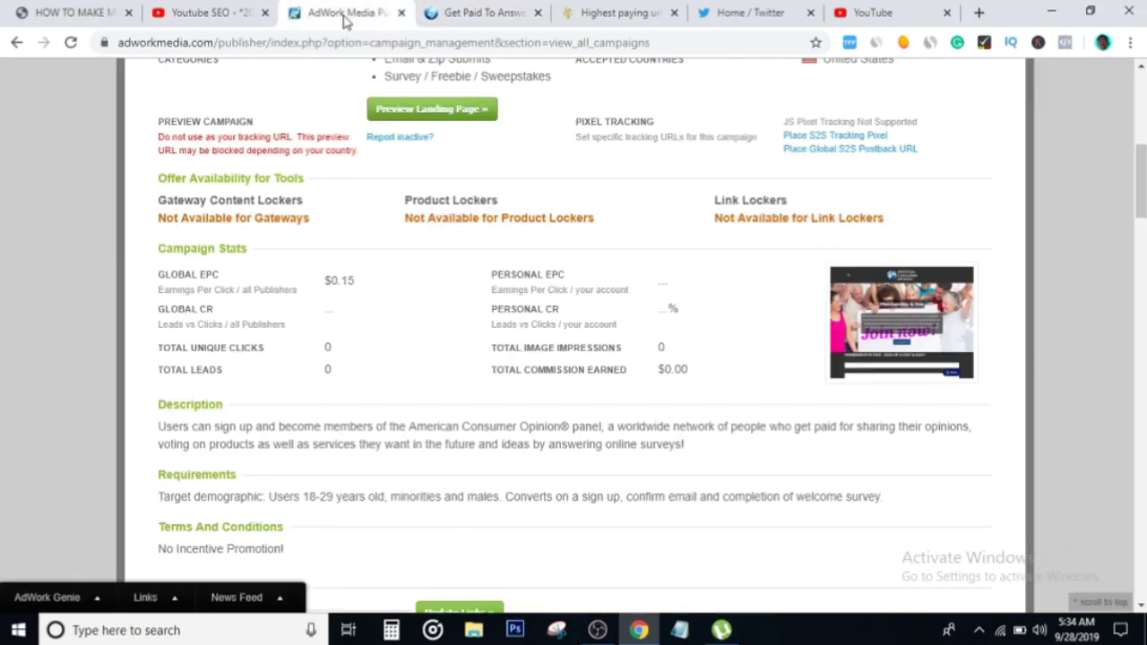
scroll(681, 369, up, 5)
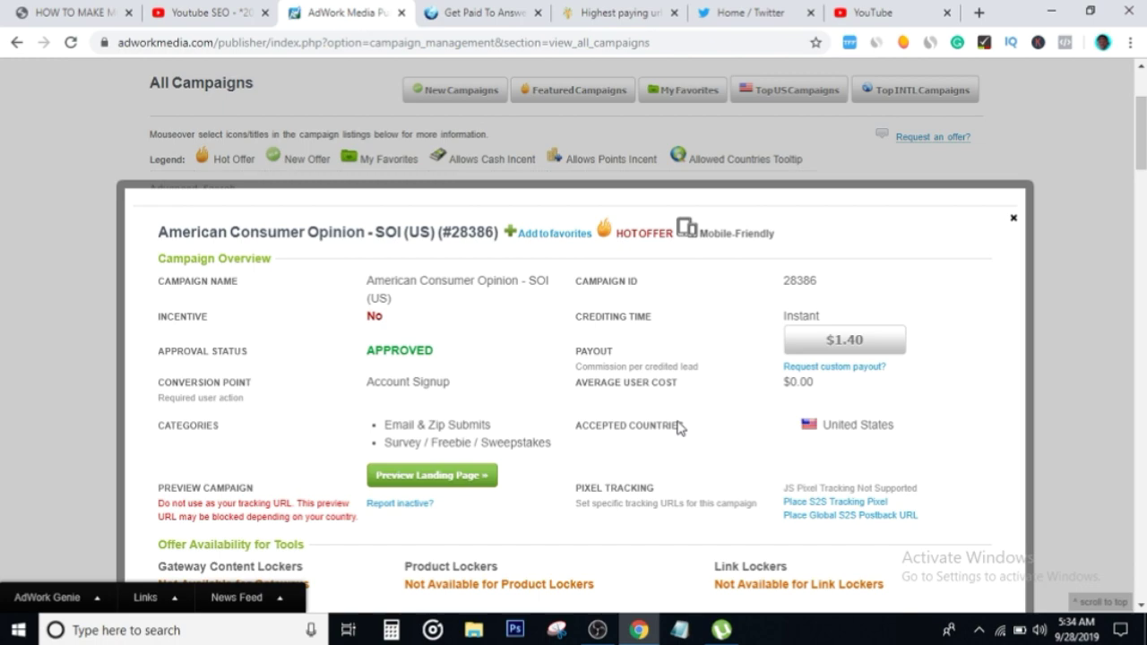
Browse the acop.com survey homepage, switching between it and the AdWork Media campaign tab.
scroll(678, 428, down, 3)
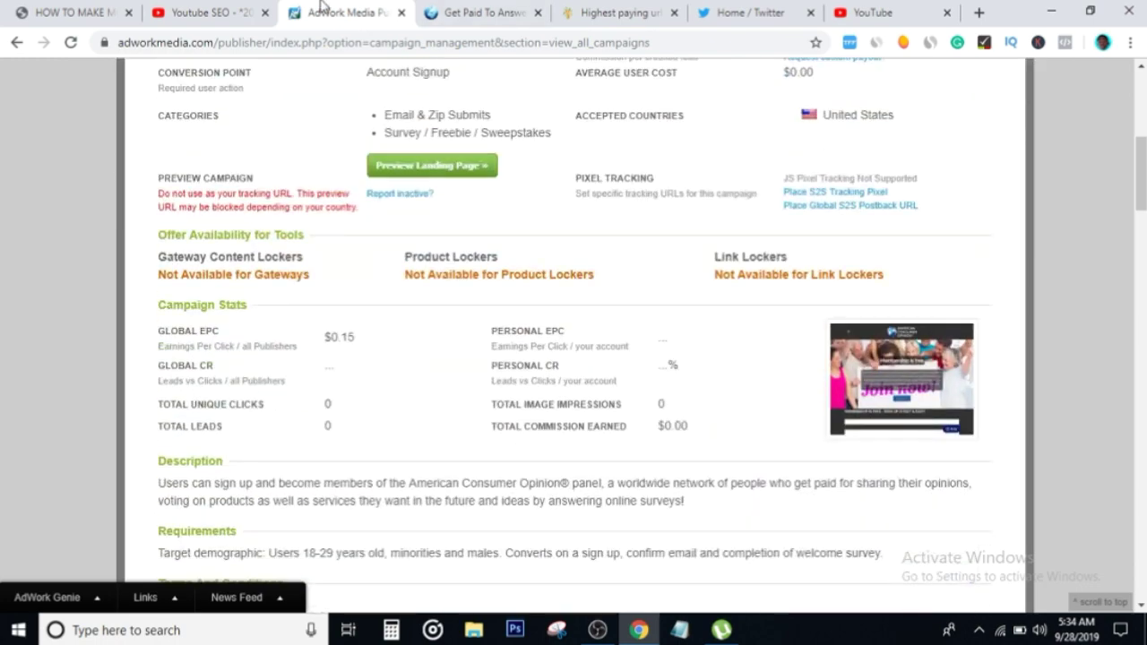
click(431, 12)
scroll(635, 446, down, 10)
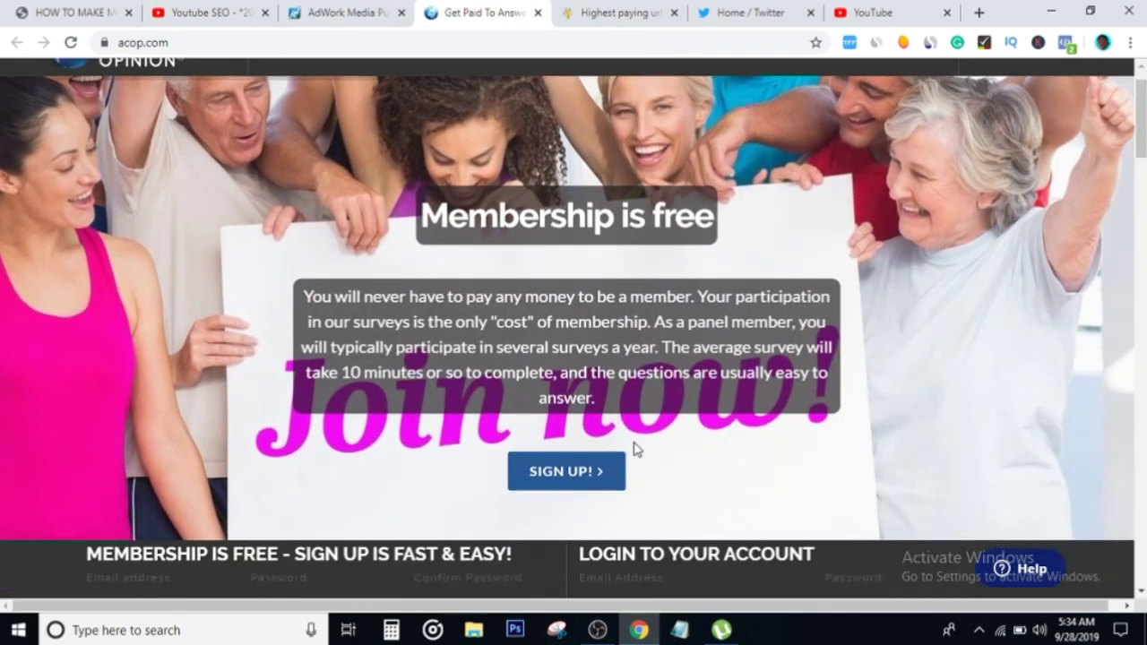
scroll(636, 446, up, 5)
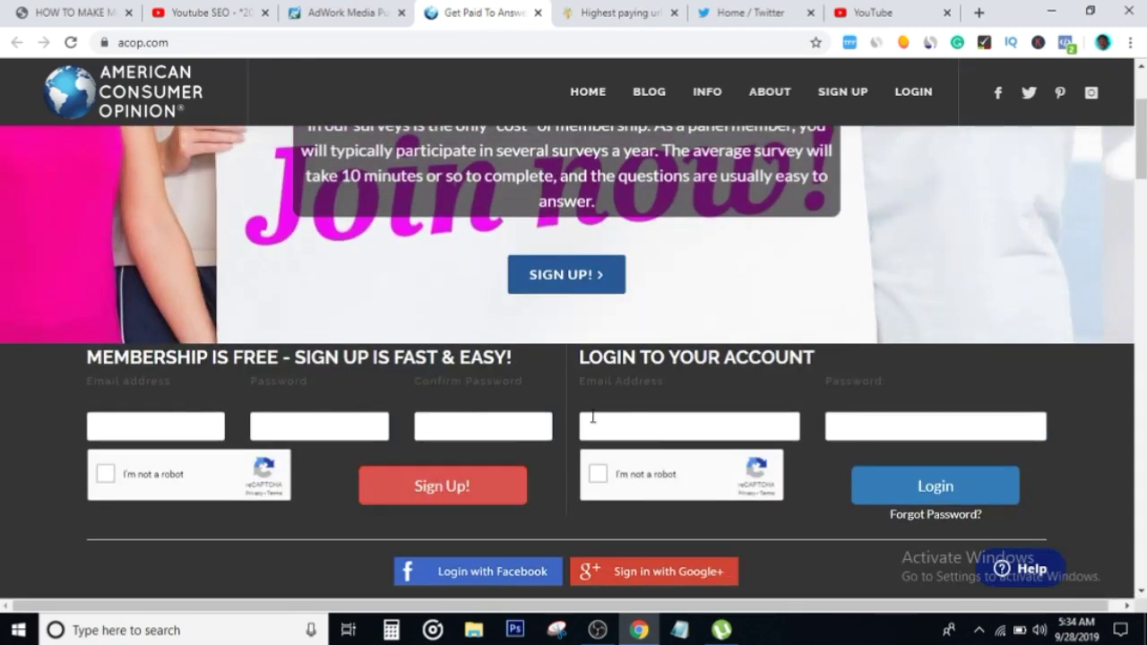
scroll(663, 305, up, 1)
scroll(663, 305, up, 3)
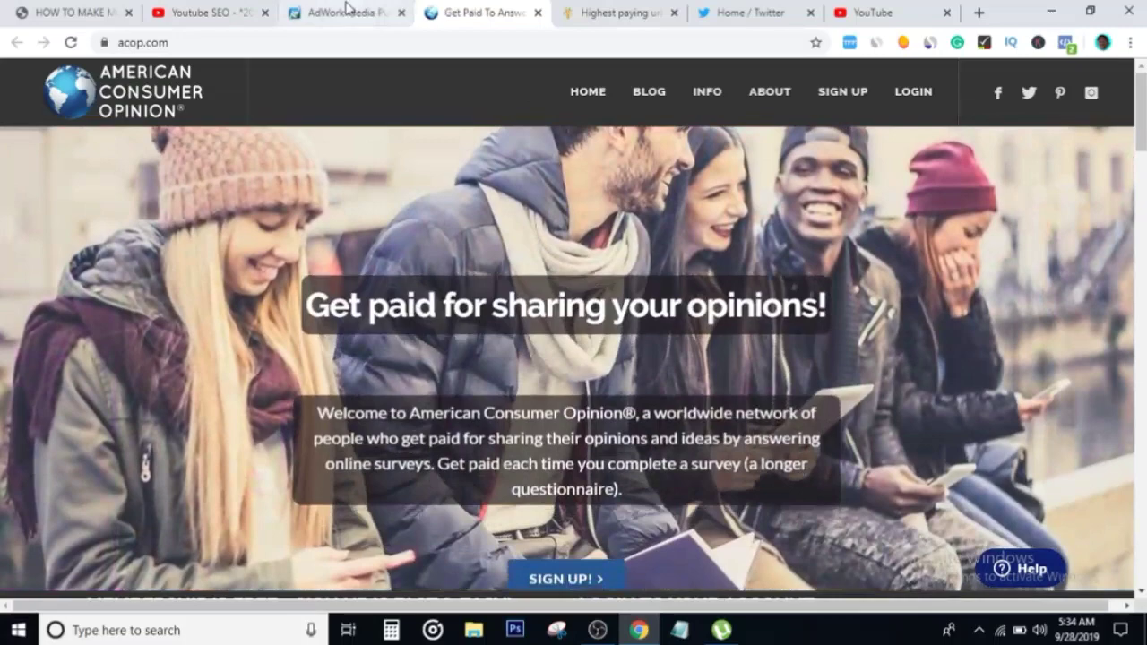
click(346, 9)
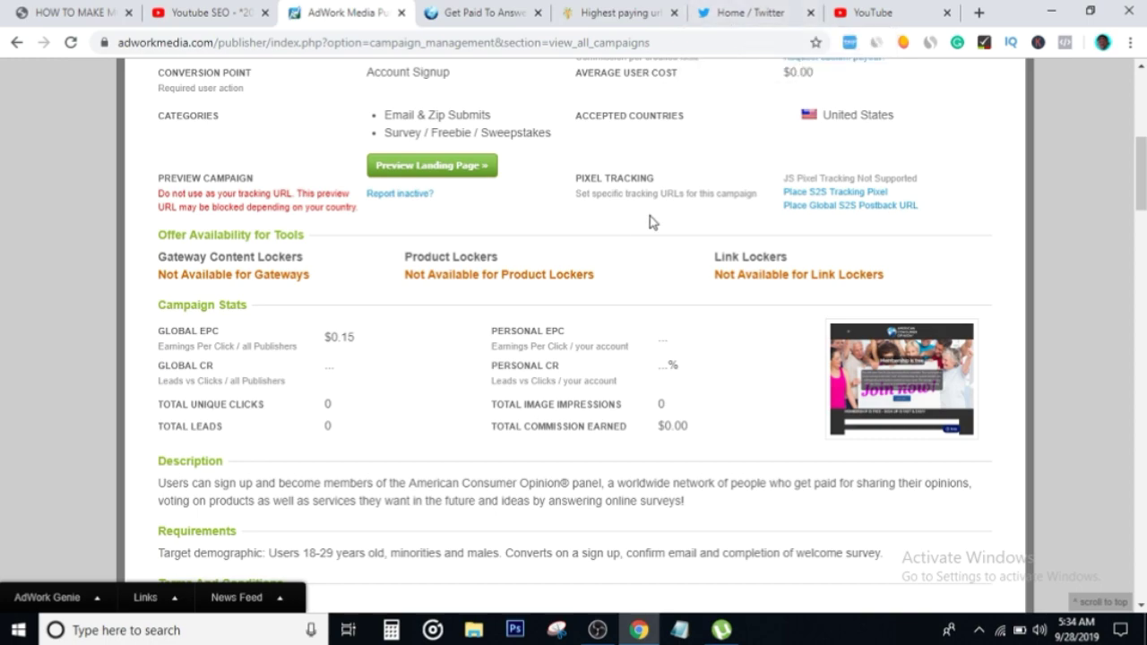
click(475, 13)
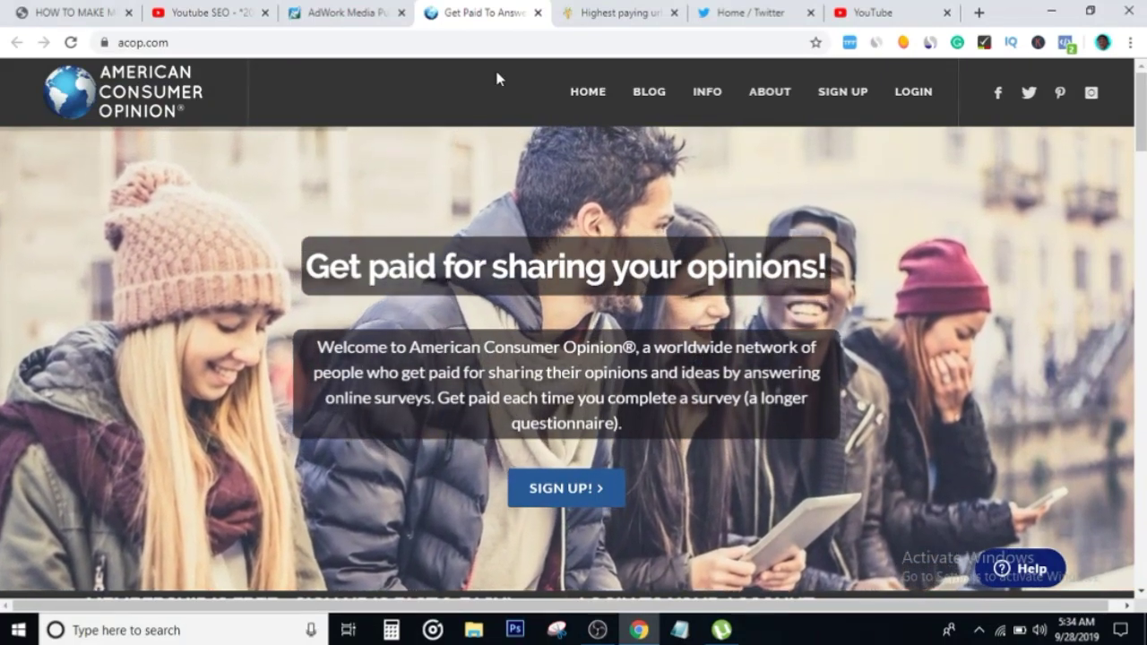
Return to the AdWork Media campaign page and select the short tracking URL text.
click(367, 12)
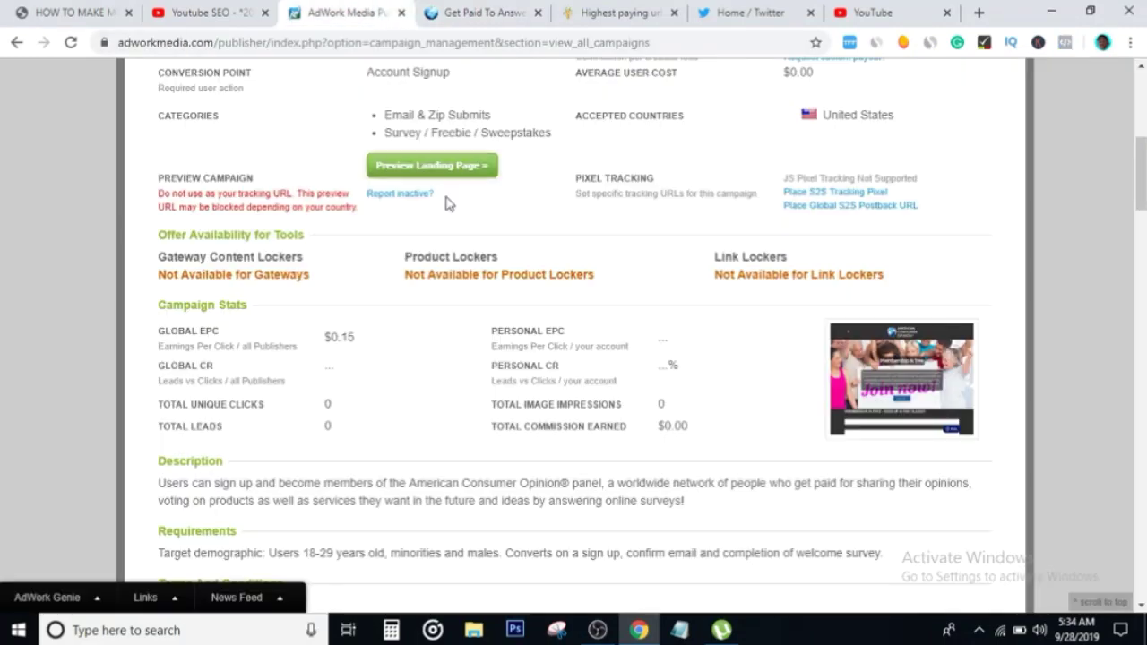
scroll(540, 276, up, 2)
scroll(541, 276, down, 12)
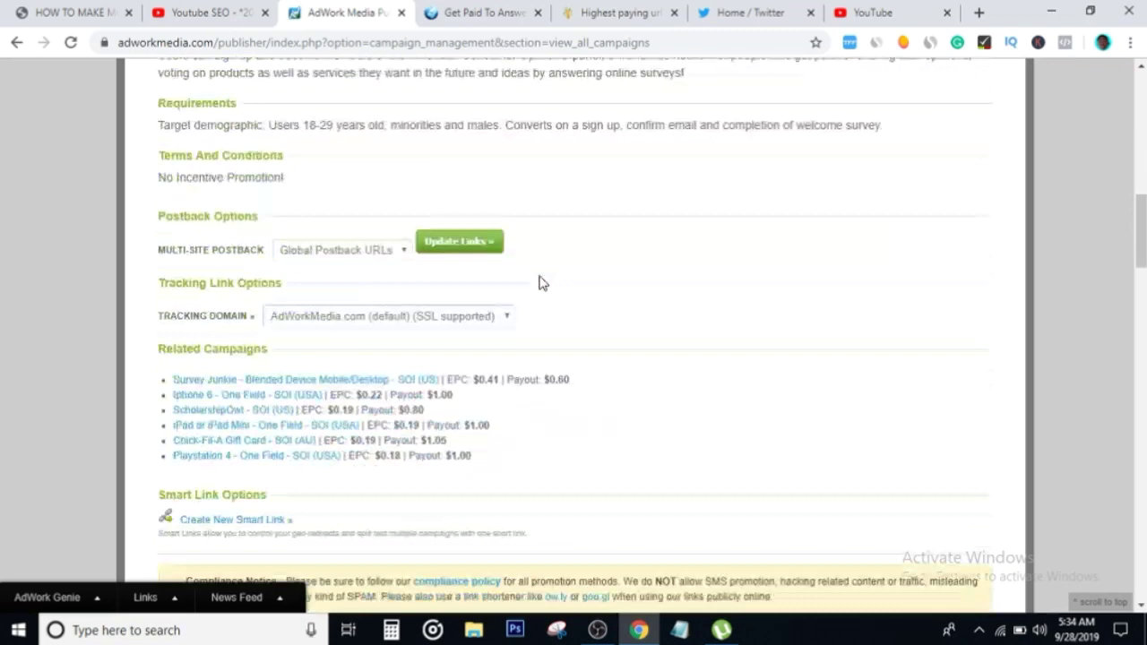
scroll(540, 284, down, 4)
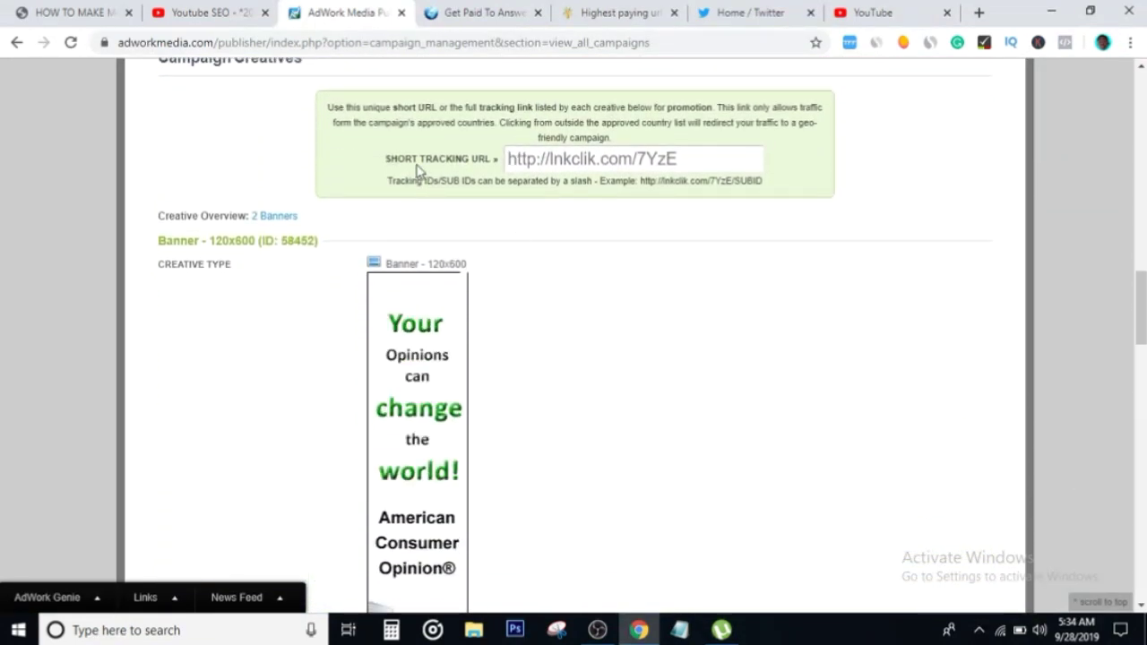
drag(503, 158, 692, 155)
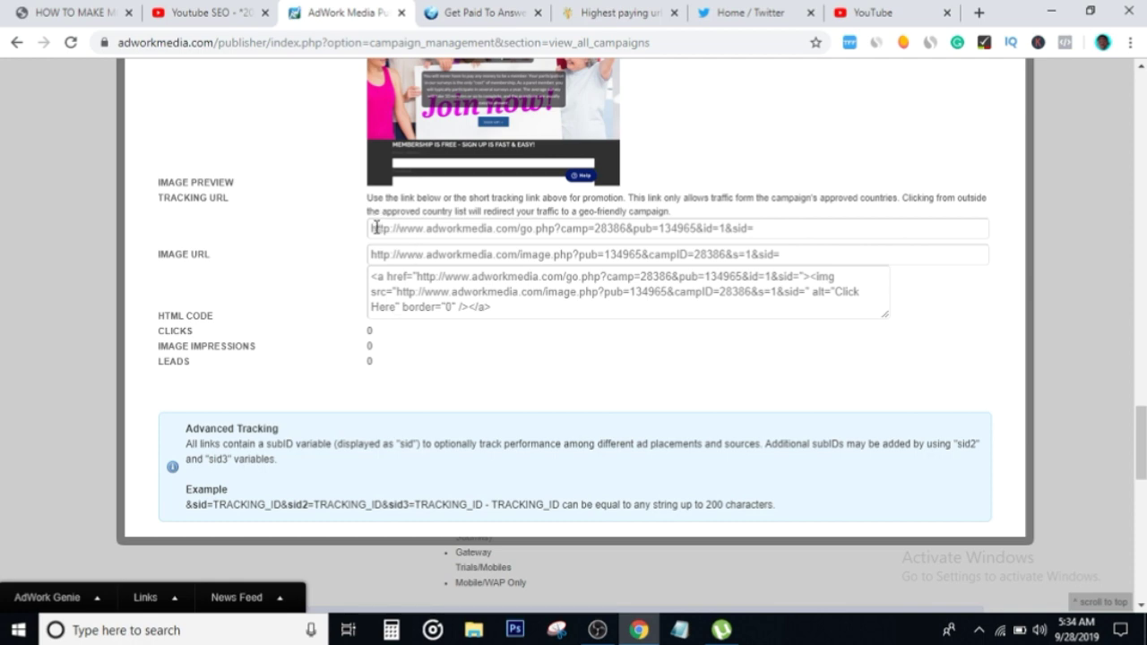
scroll(374, 228, up, 5)
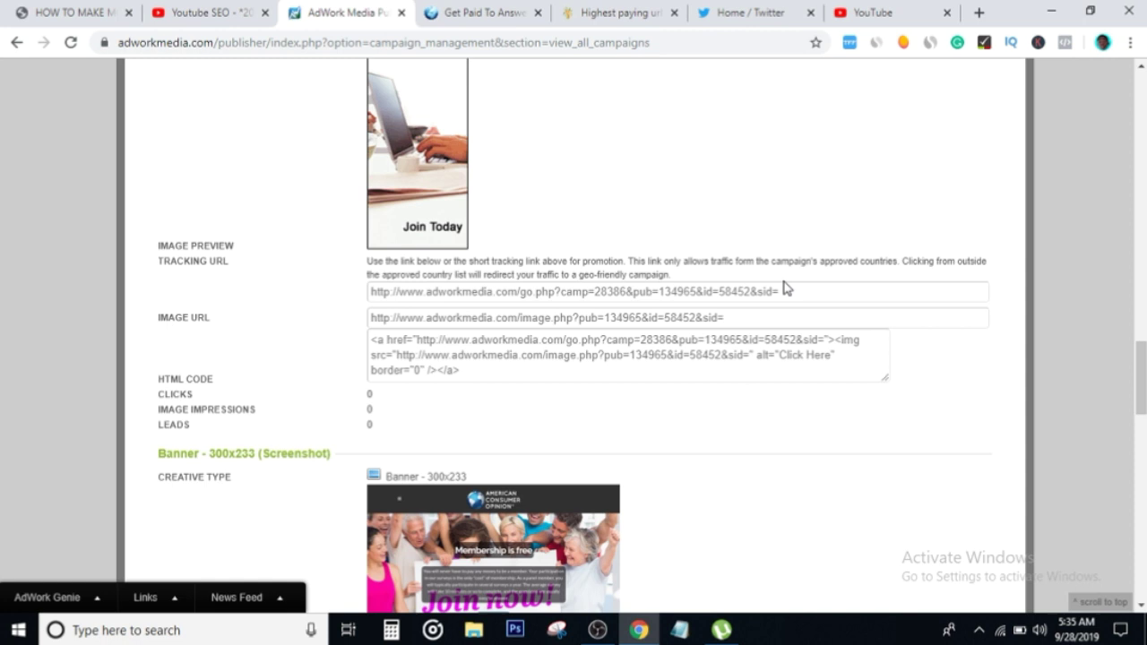
Copy the banner's full tracking URL from Campaign Creatives.
click(559, 303)
triple_click(387, 294)
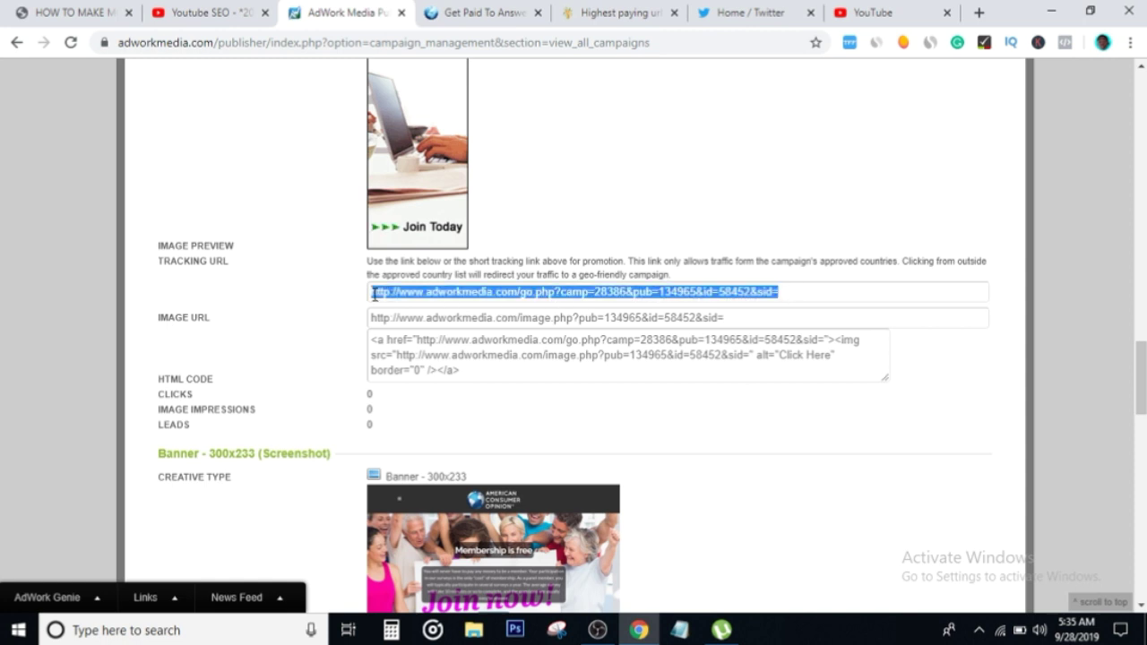
right_click(375, 294)
click(435, 312)
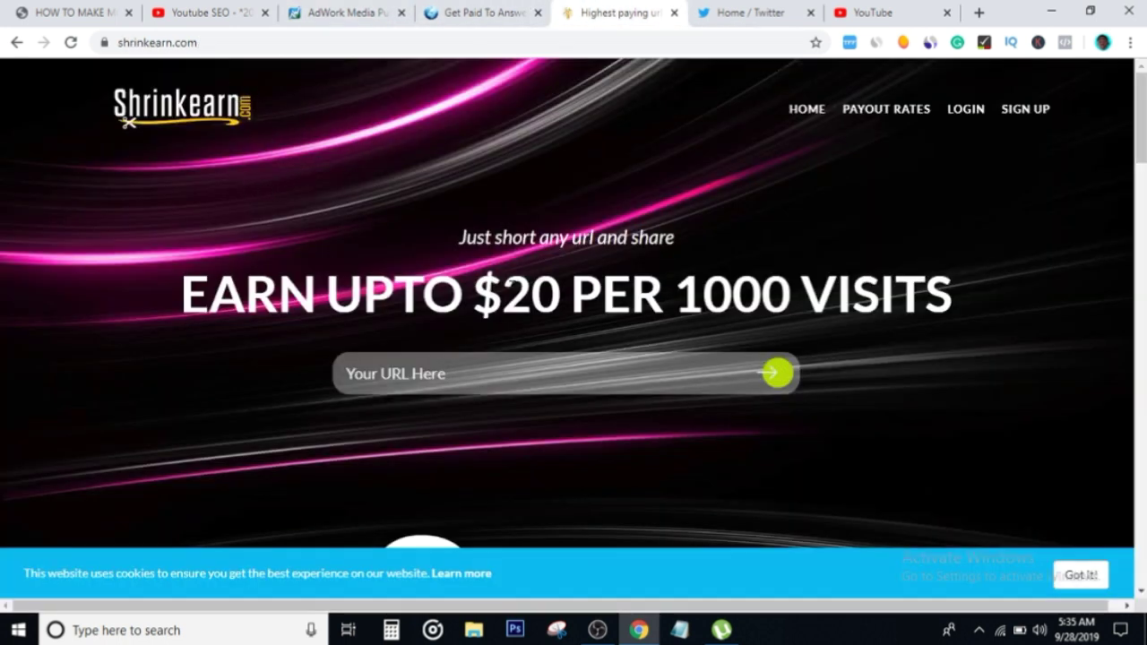
Highlight Shrinkearn's $20 per 1000 visits claim, then start entering the account username to sign in.
drag(474, 294, 991, 274)
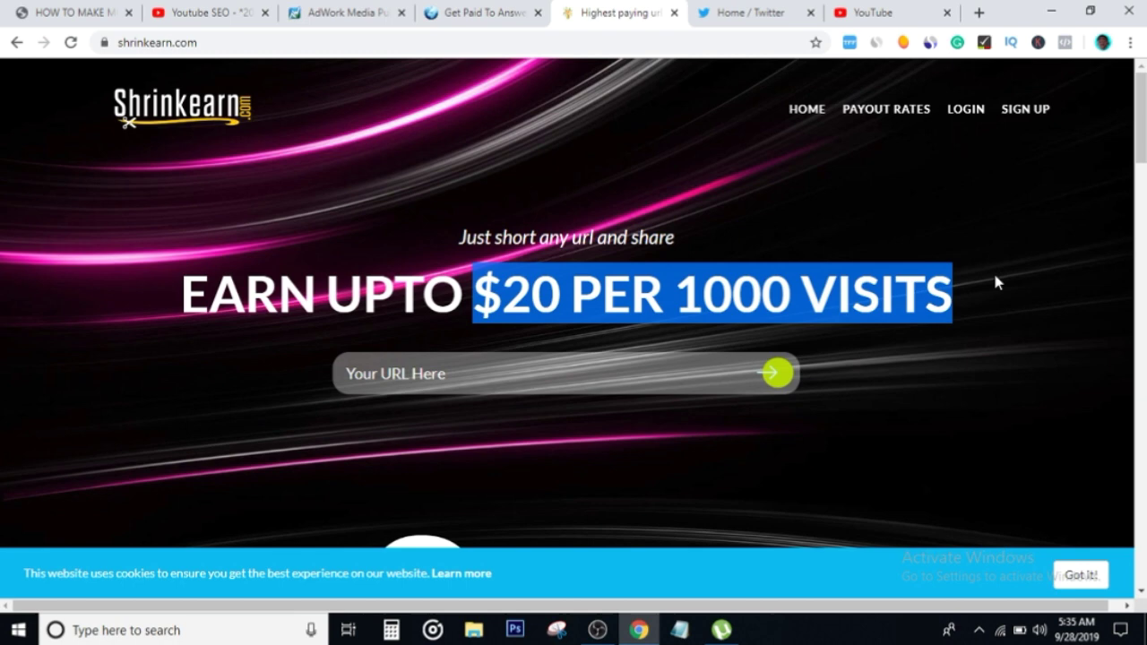
click(995, 278)
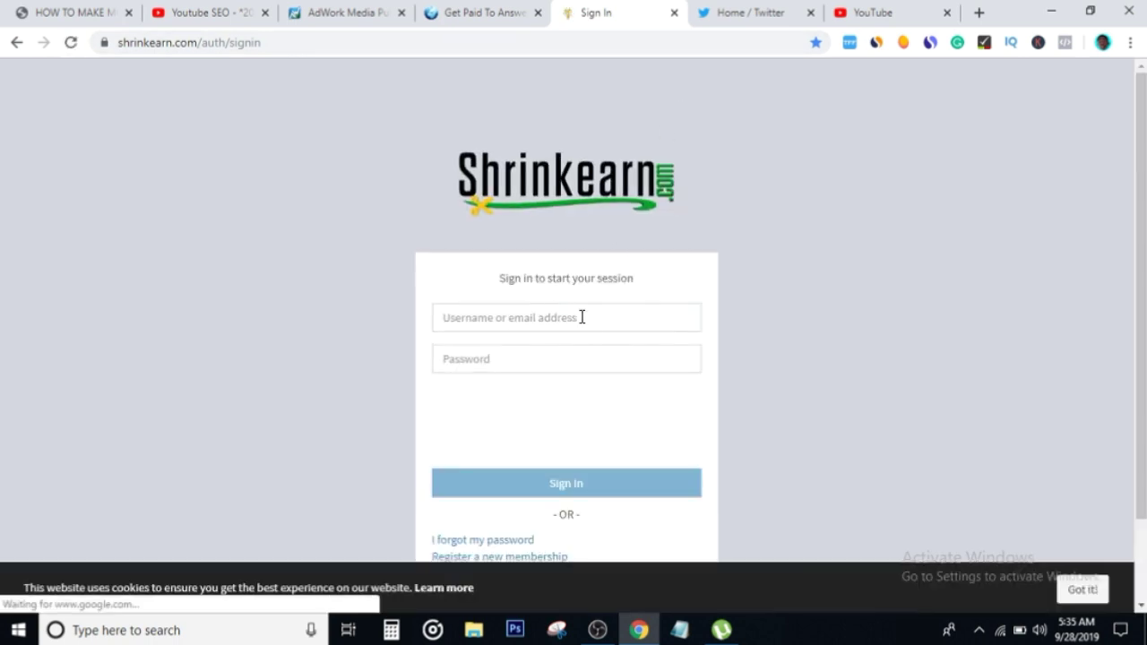
click(551, 317)
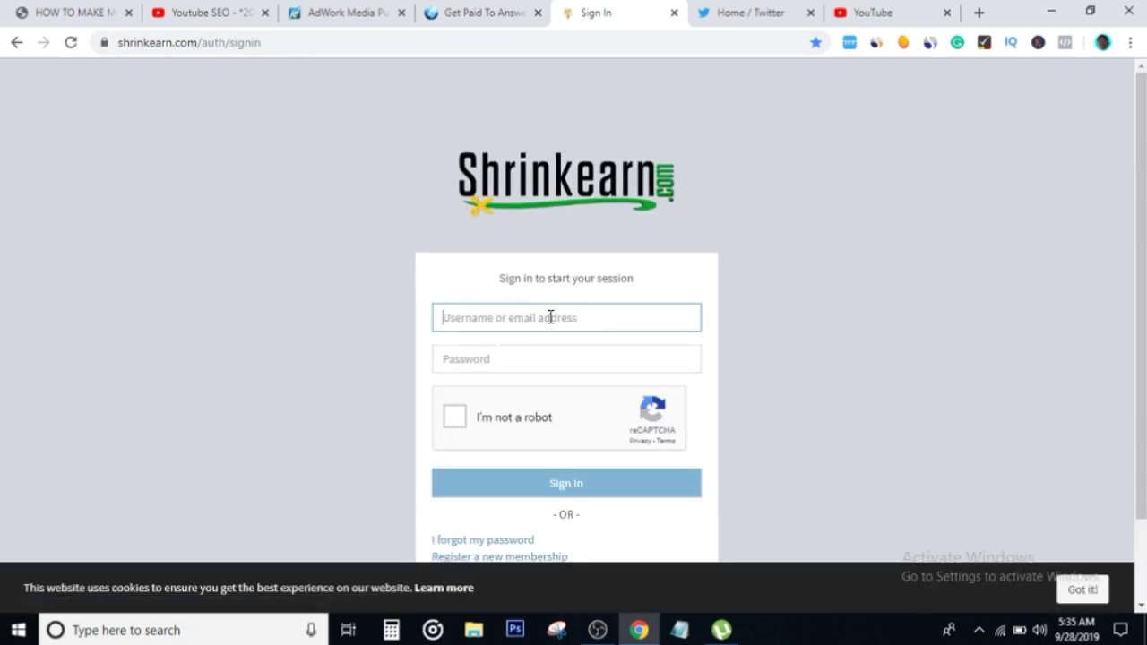
text(dani)
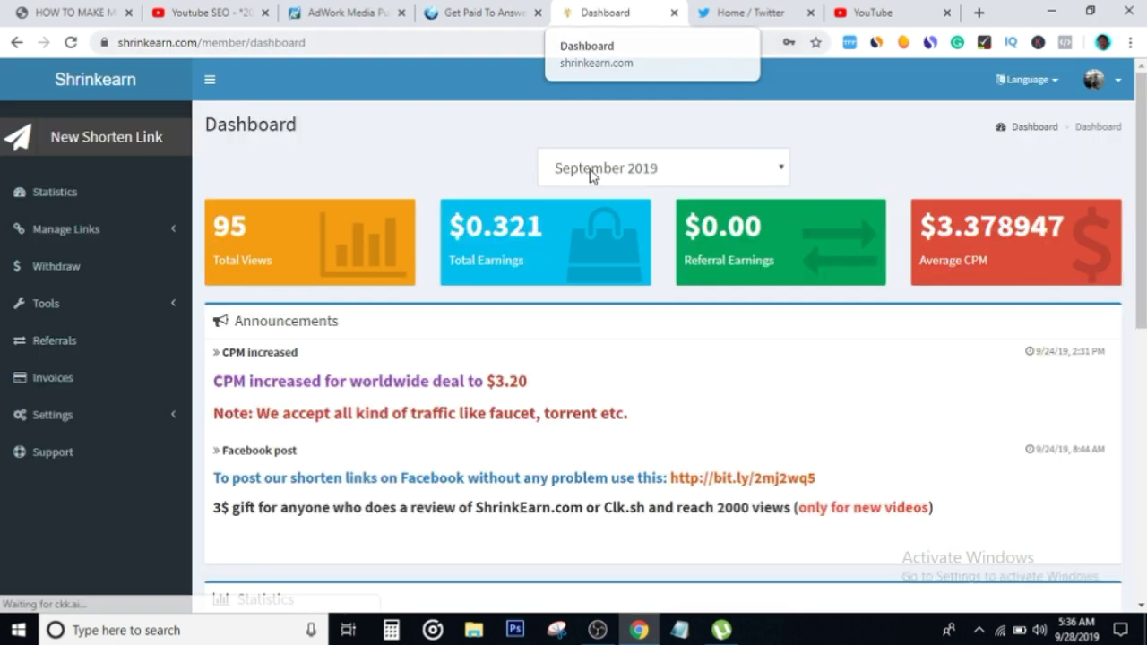
Let the browser save the Shrinkearn login password.
scroll(546, 347, down, 3)
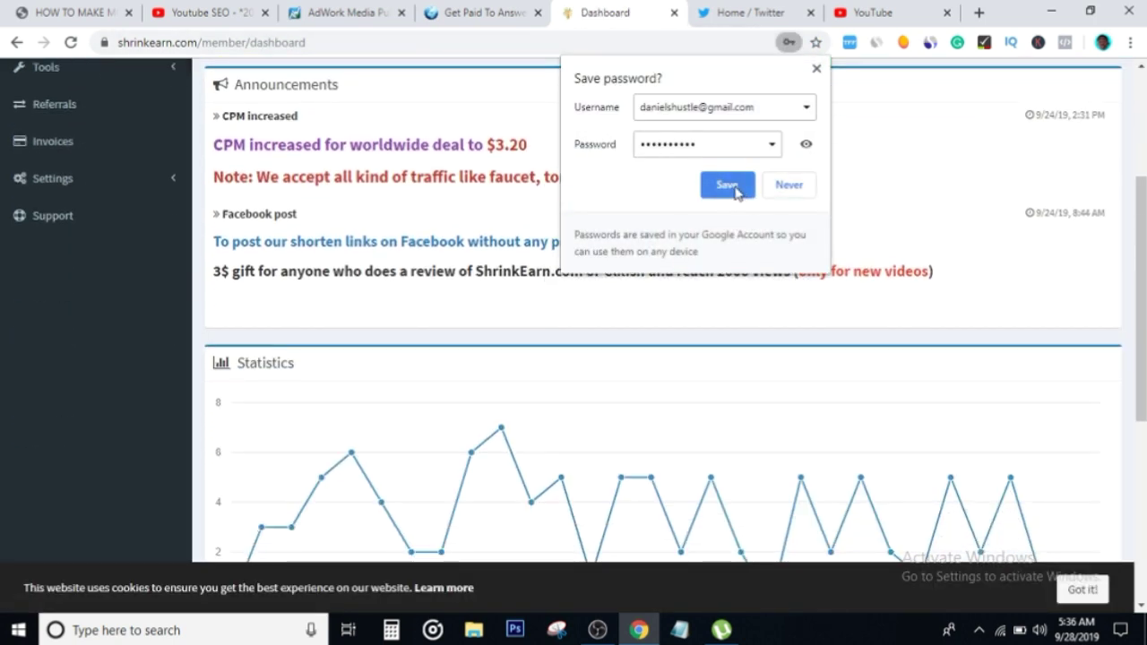
click(740, 188)
scroll(556, 336, down, 3)
scroll(556, 337, up, 5)
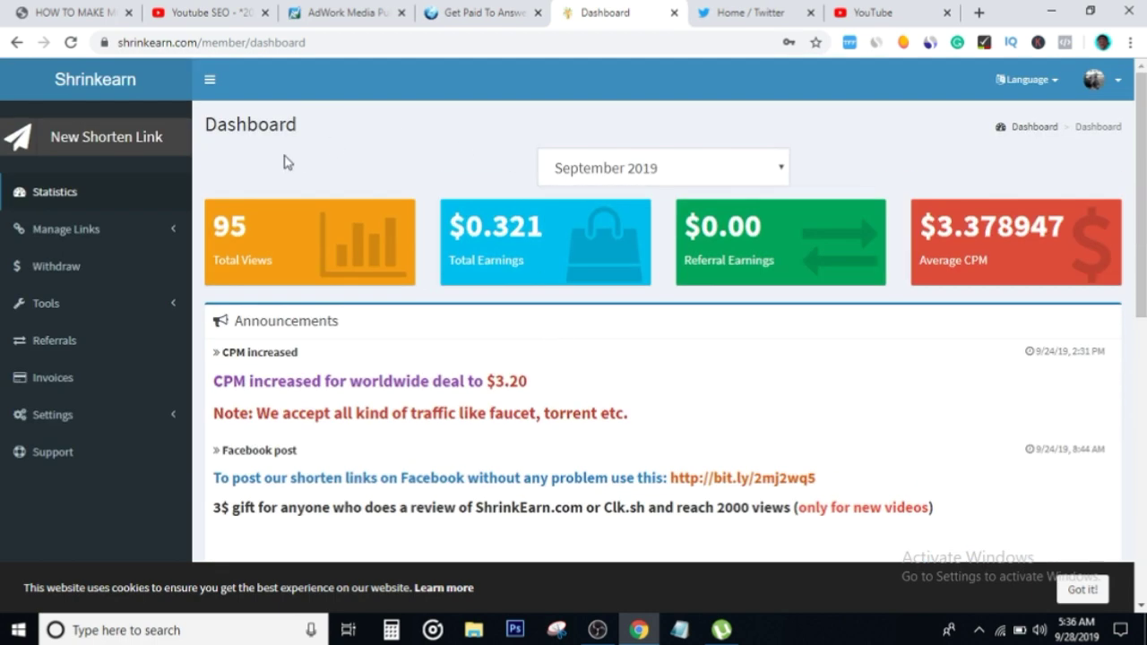
Shorten the pasted AdWork tracking URL into a ckk.ai link and copy it.
click(79, 134)
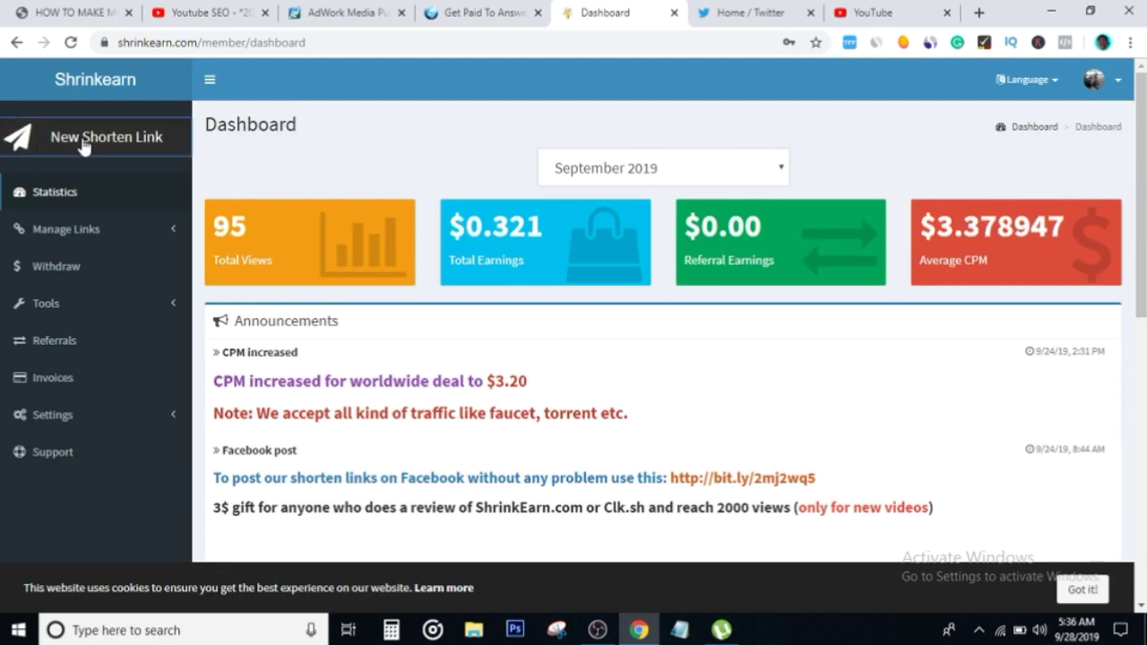
click(297, 168)
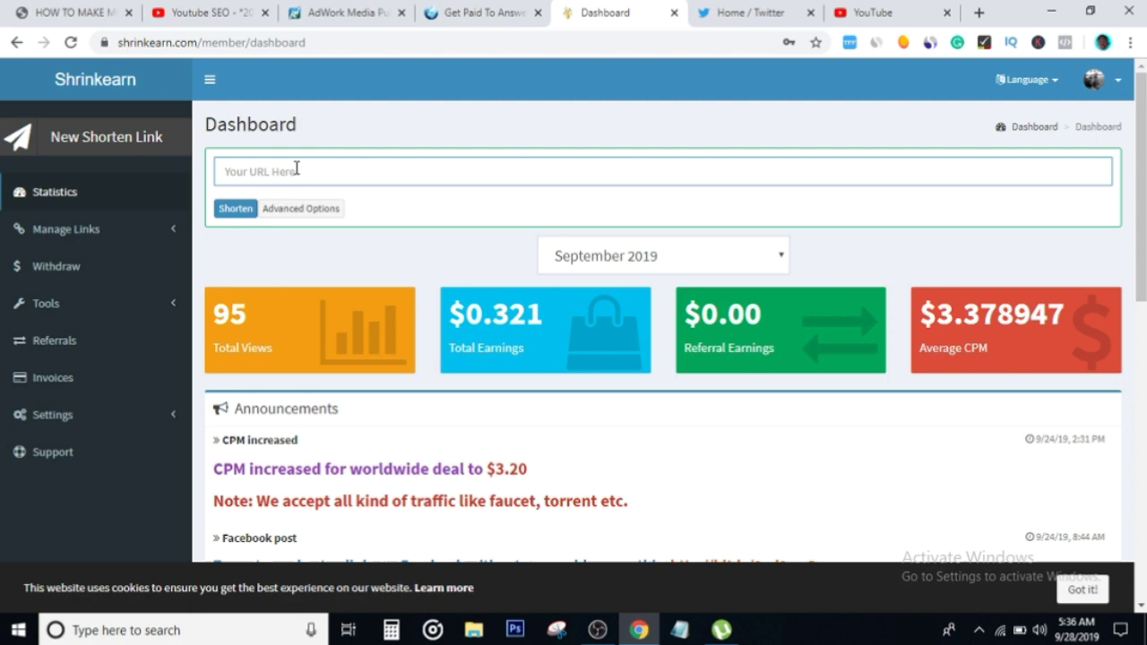
key(ctrl+v)
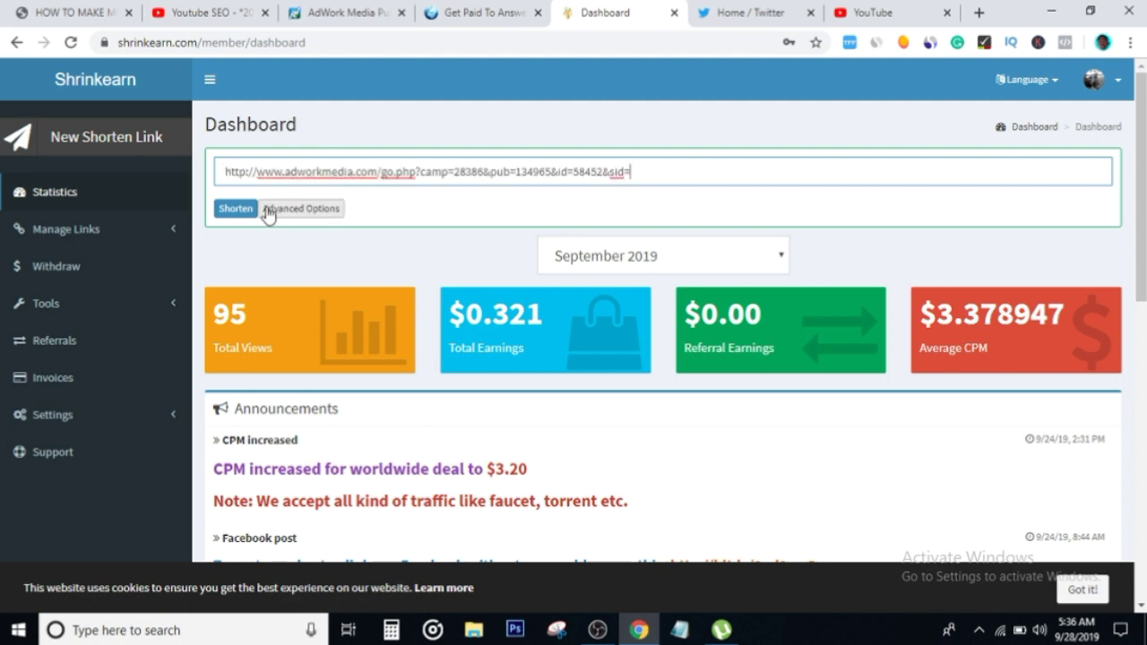
click(240, 214)
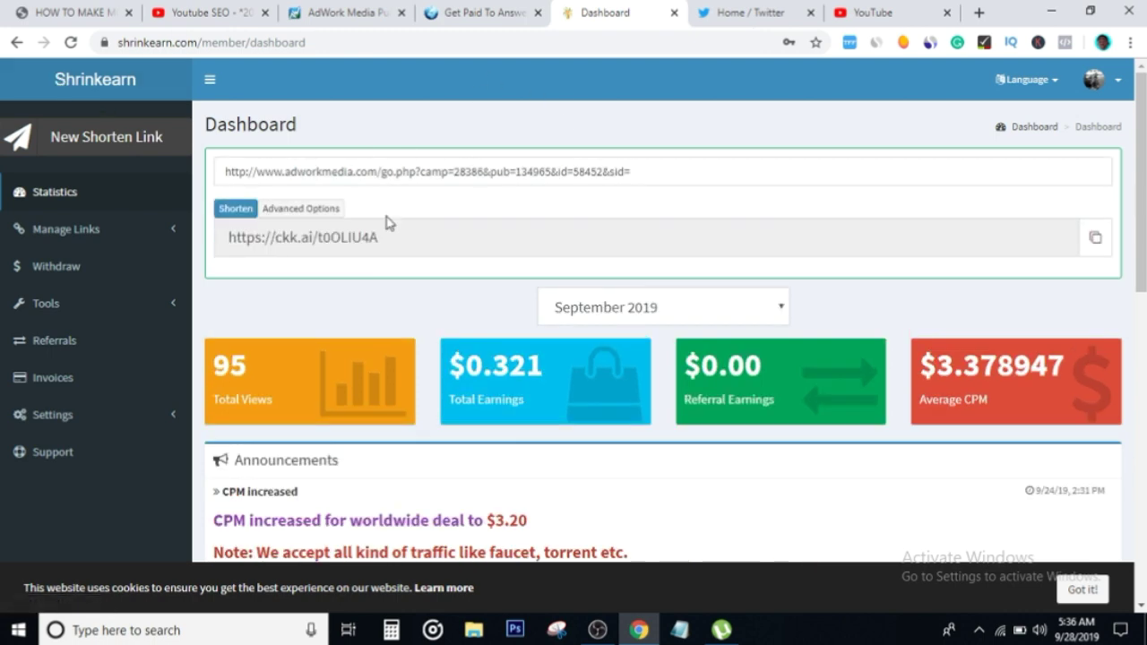
click(1096, 237)
Switch to Twitter and search for the exact phrase "i need money".
click(743, 13)
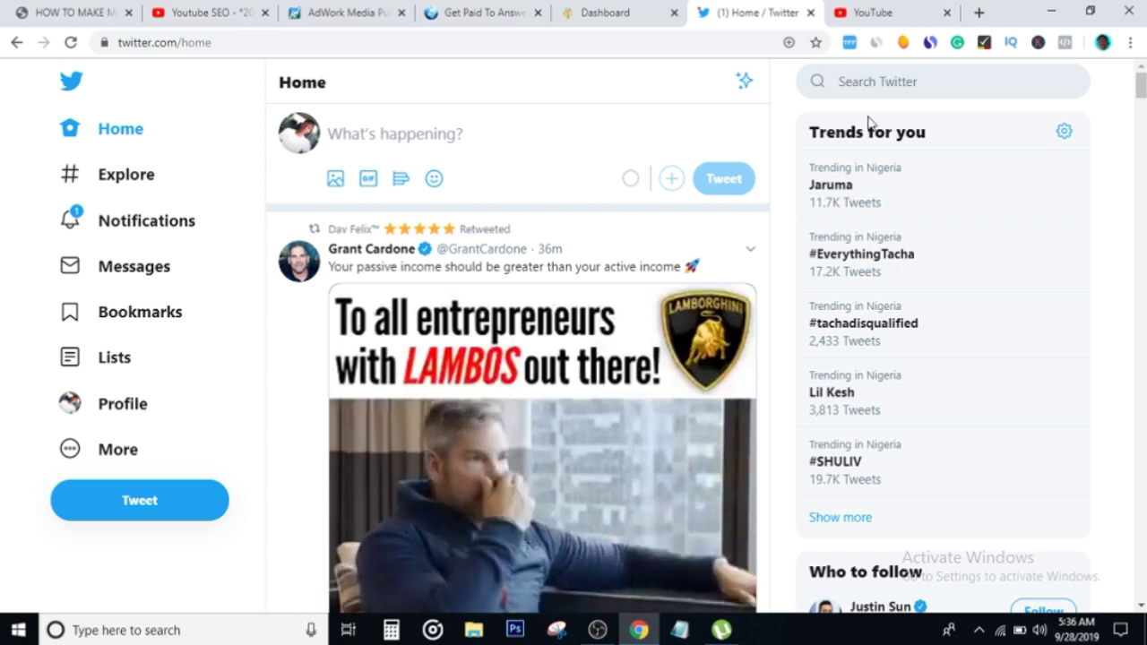
click(857, 86)
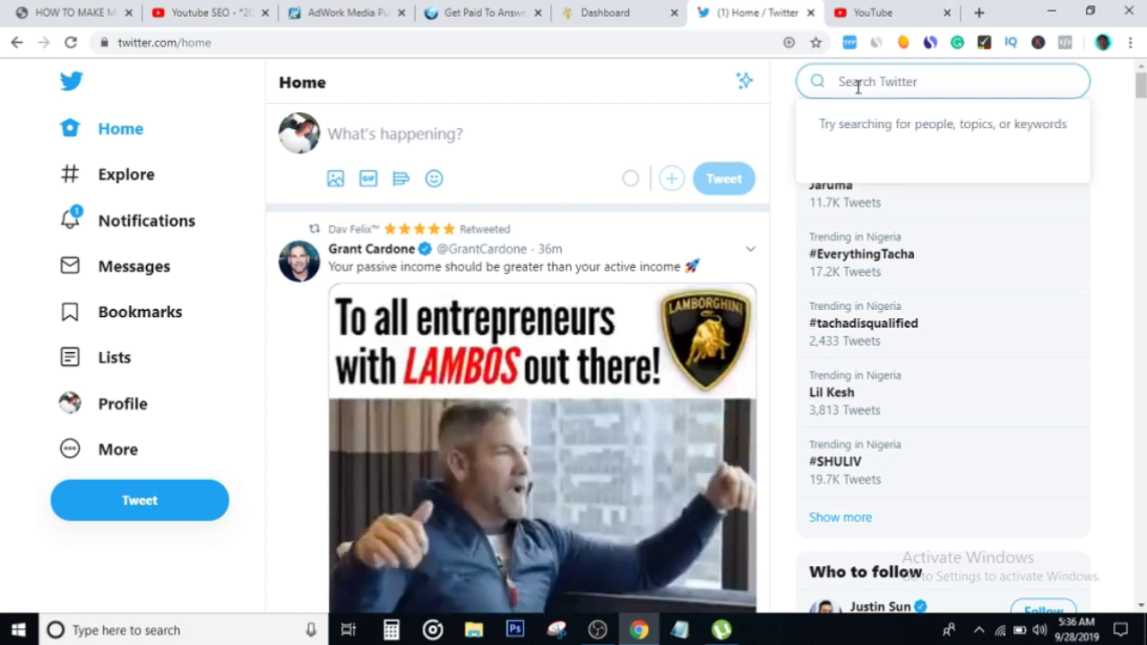
text(1)
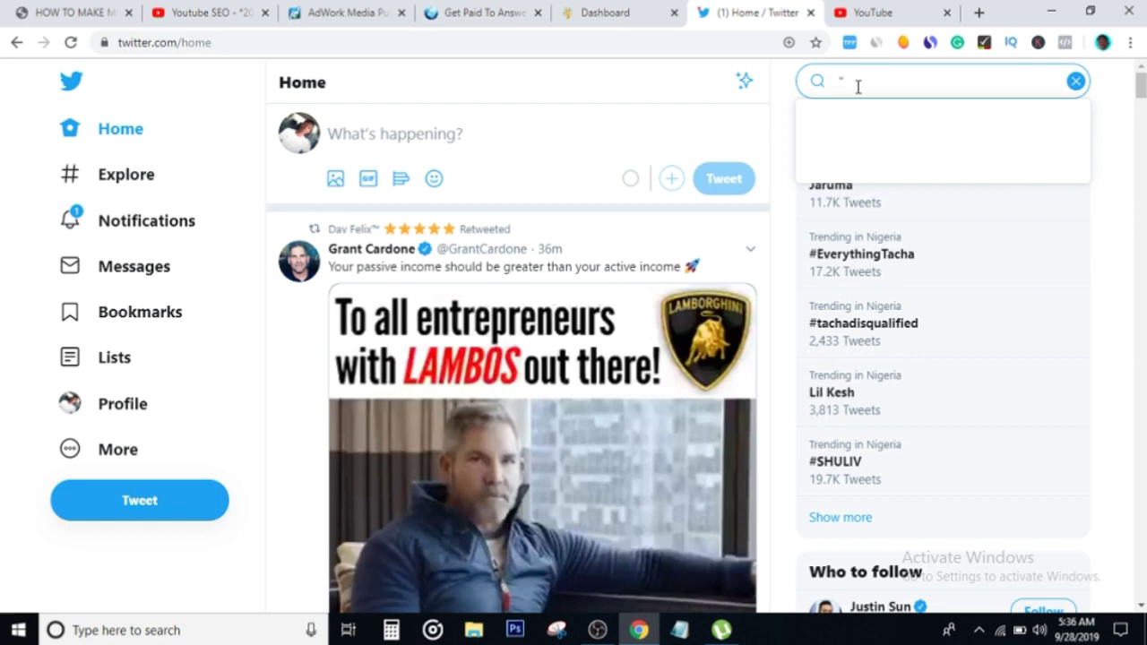
text(i ne)
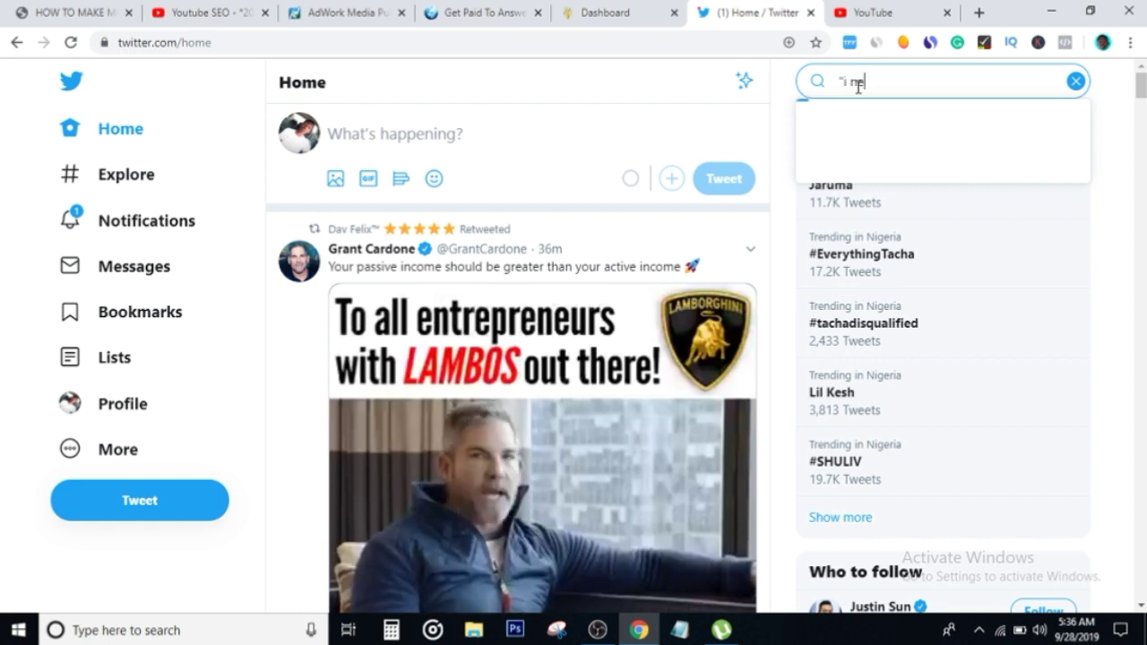
text(ed money)
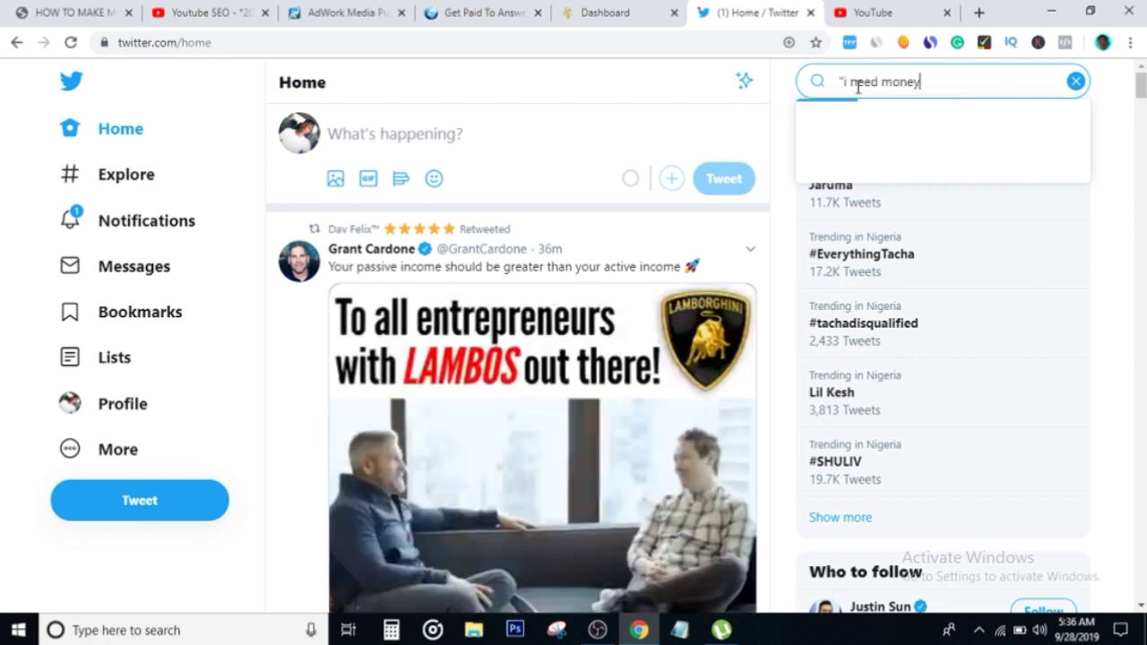
text(")
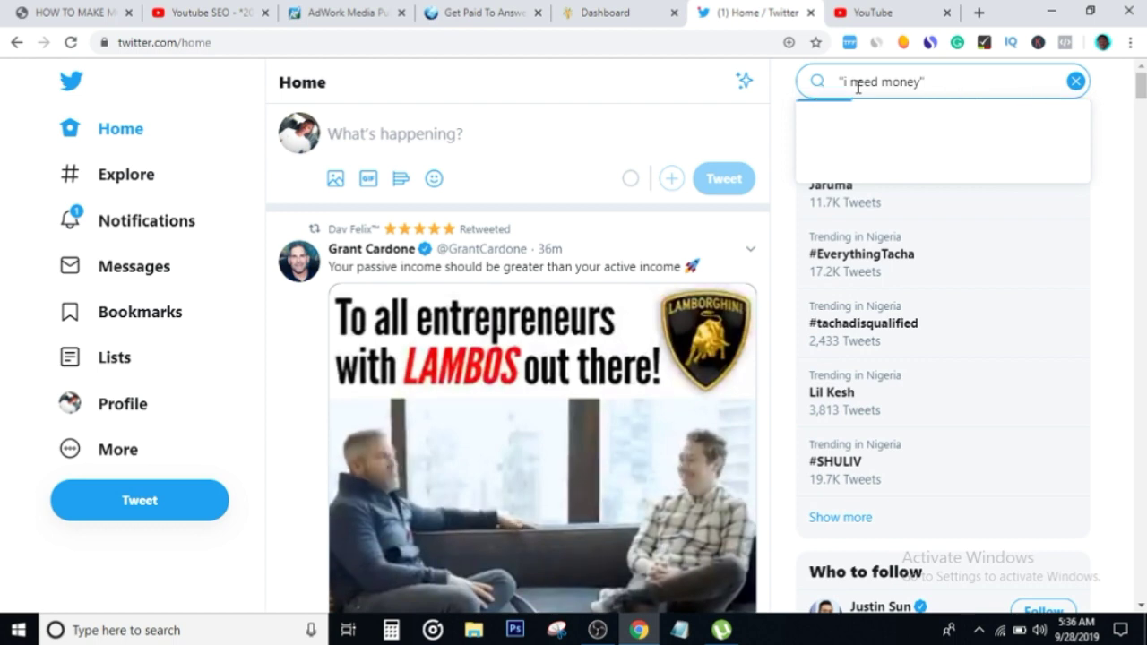
key(Return)
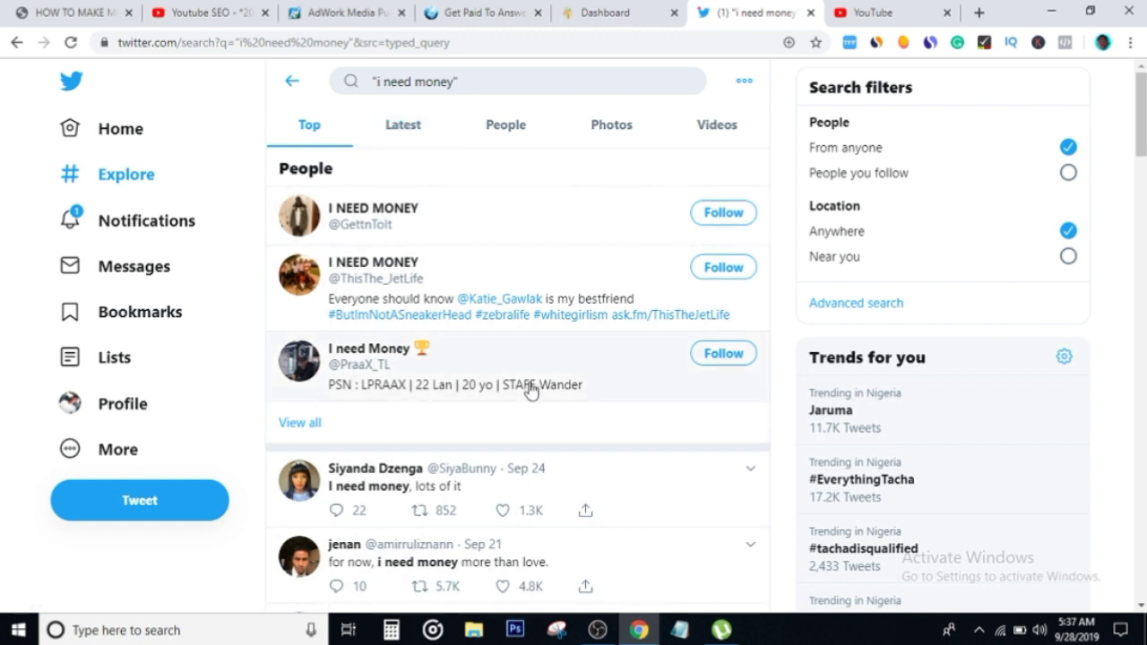
Switch the "i need money" results to Latest and scroll through the newest tweets.
click(397, 137)
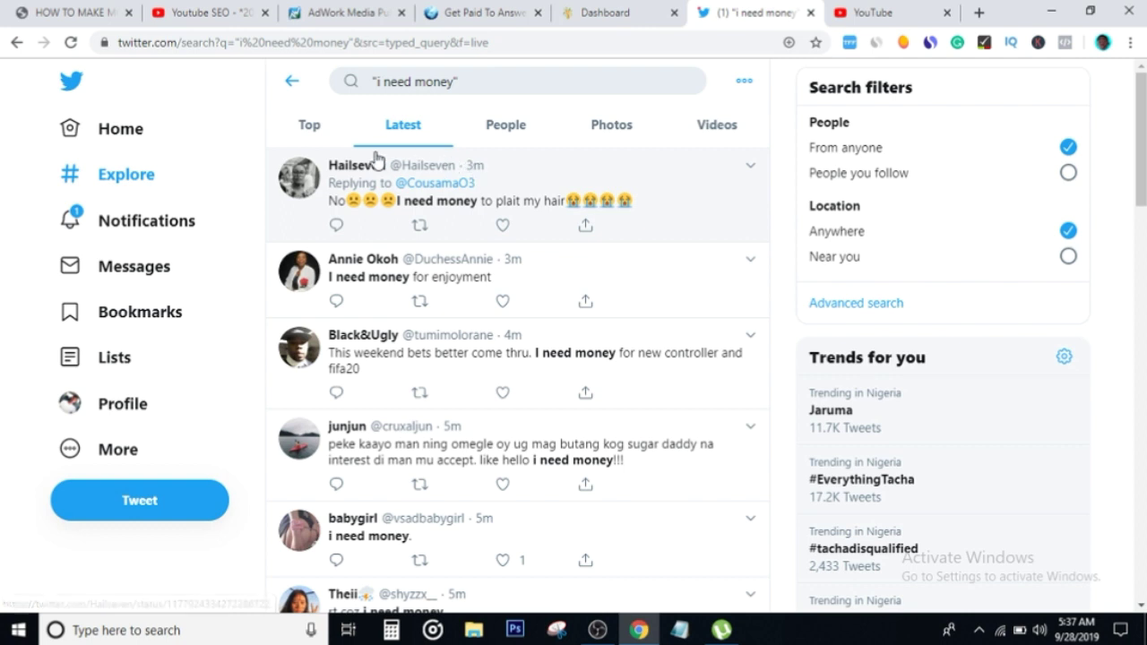
mouse_move(362, 177)
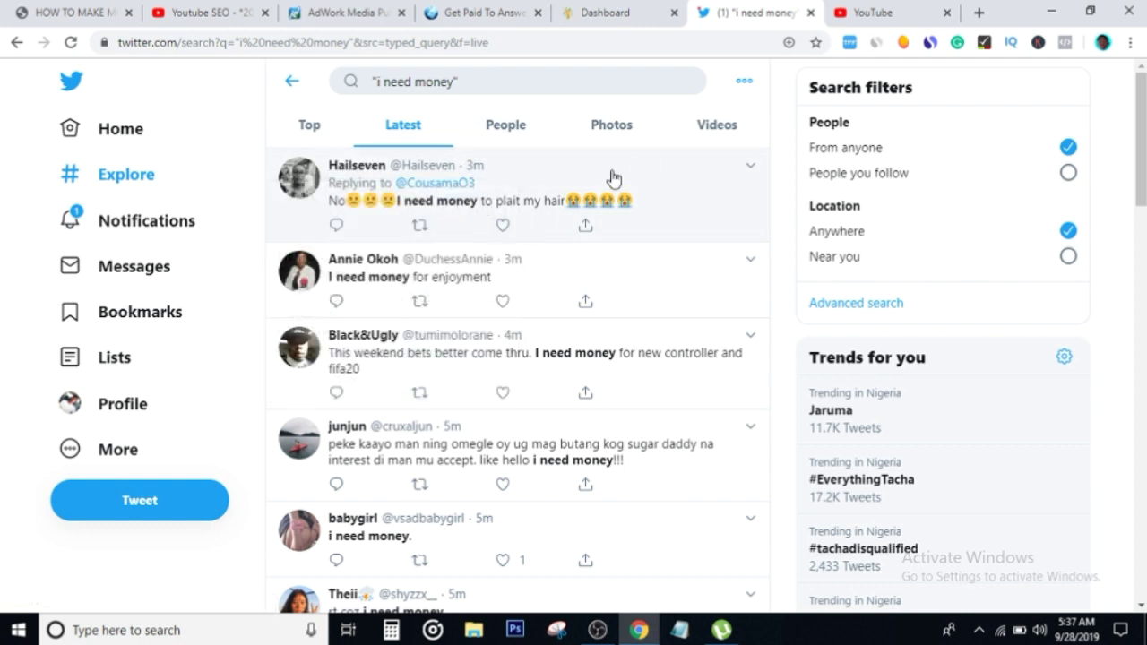
scroll(504, 248, down, 1)
scroll(457, 247, up, 1)
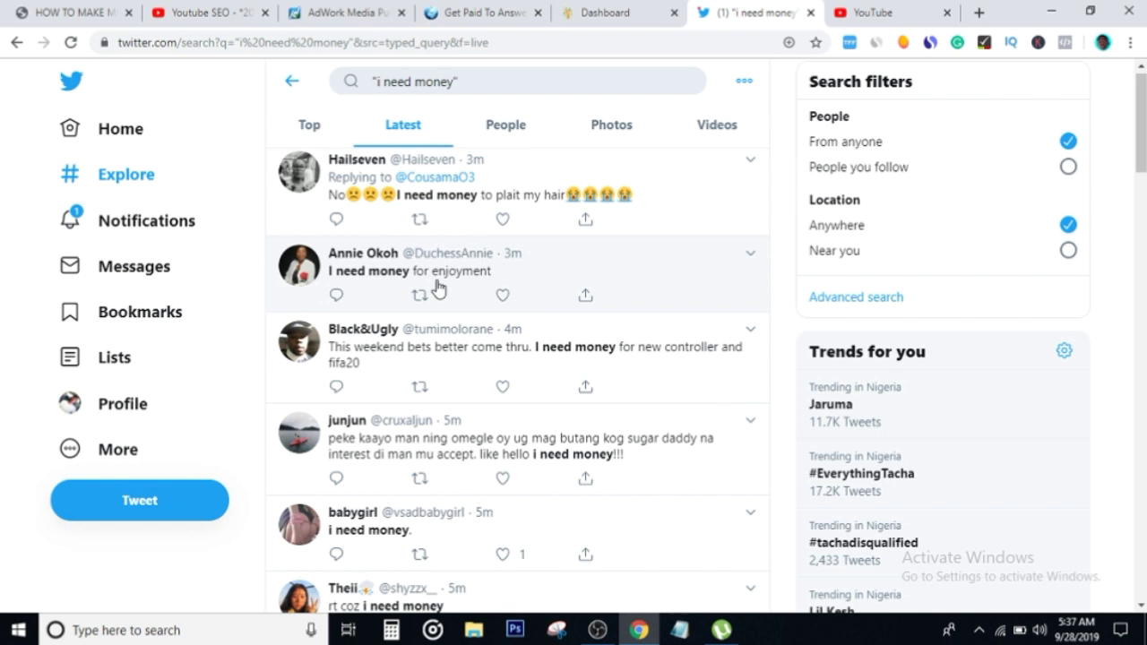
scroll(461, 312, down, 1)
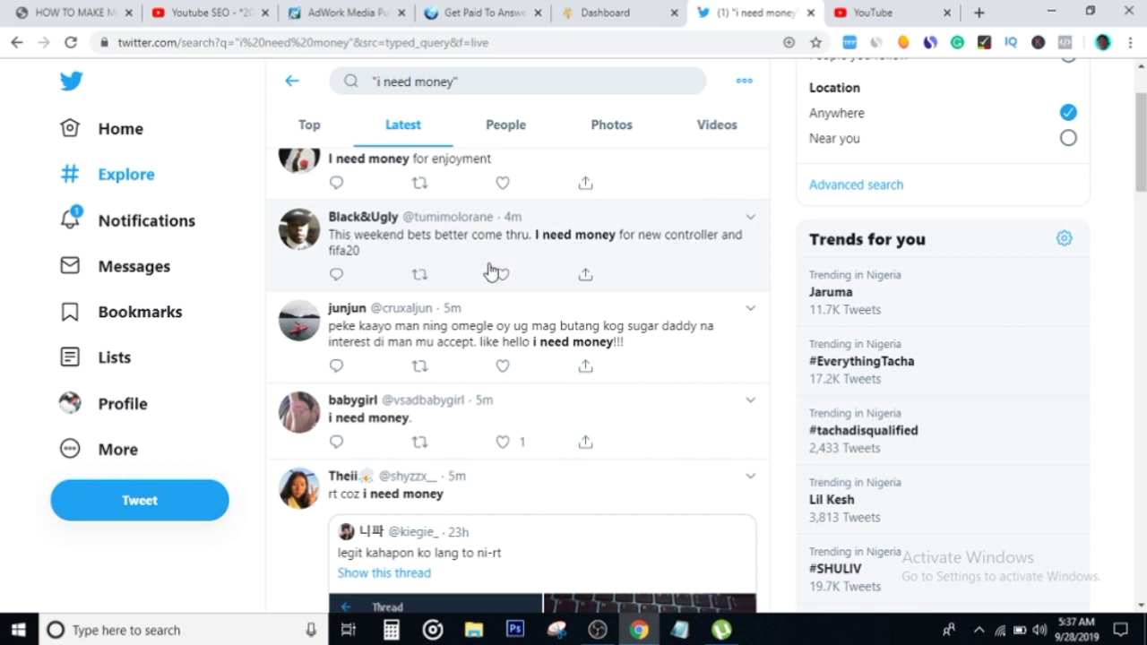
scroll(490, 272, down, 2)
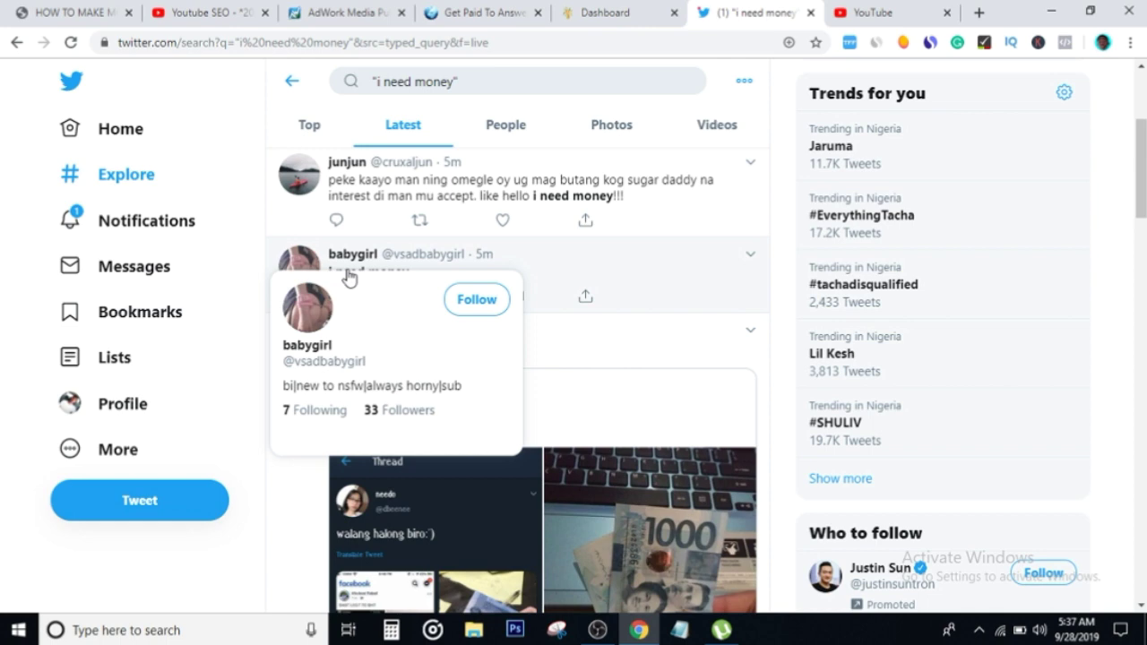
scroll(401, 323, down, 1)
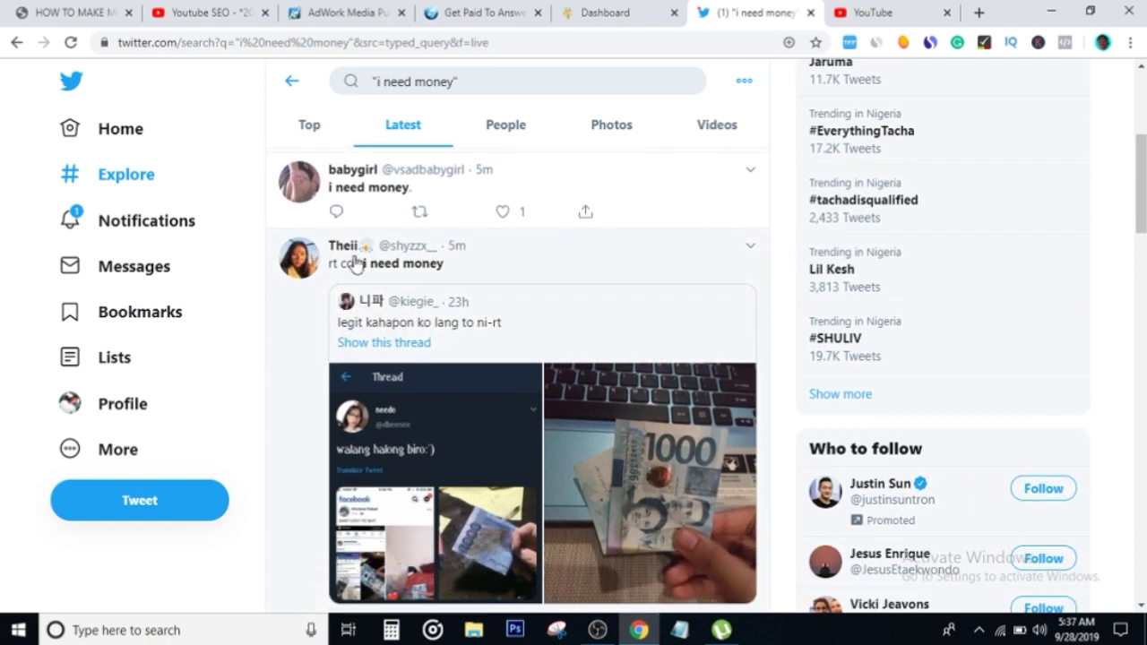
mouse_move(374, 274)
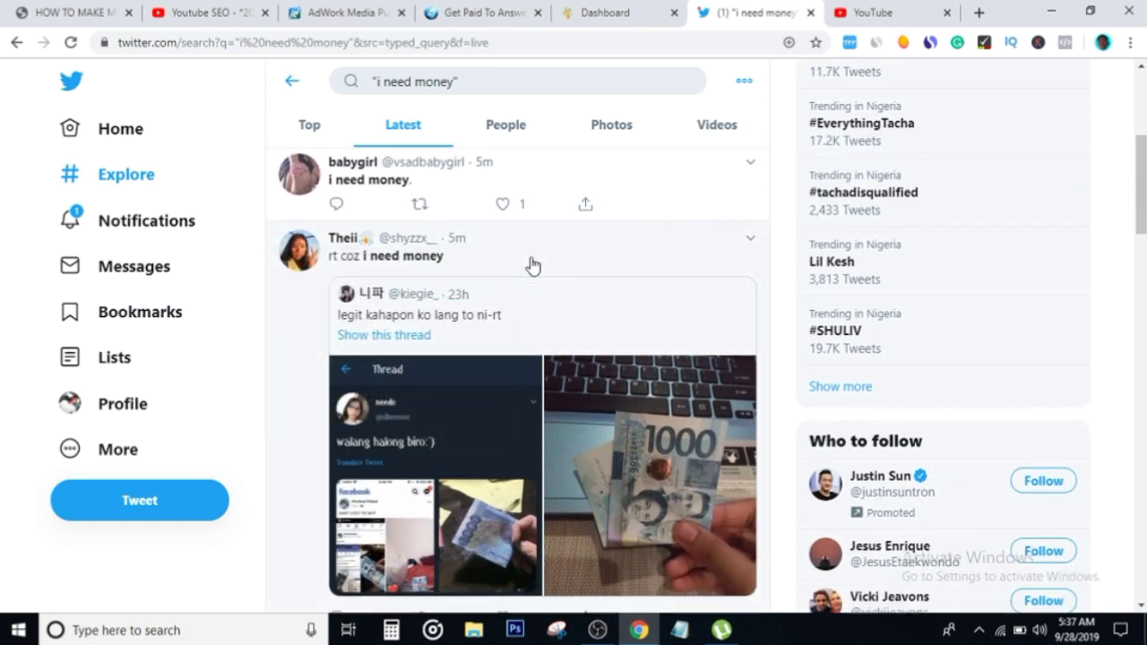
scroll(530, 263, down, 1)
scroll(532, 266, up, 1)
scroll(531, 266, down, 8)
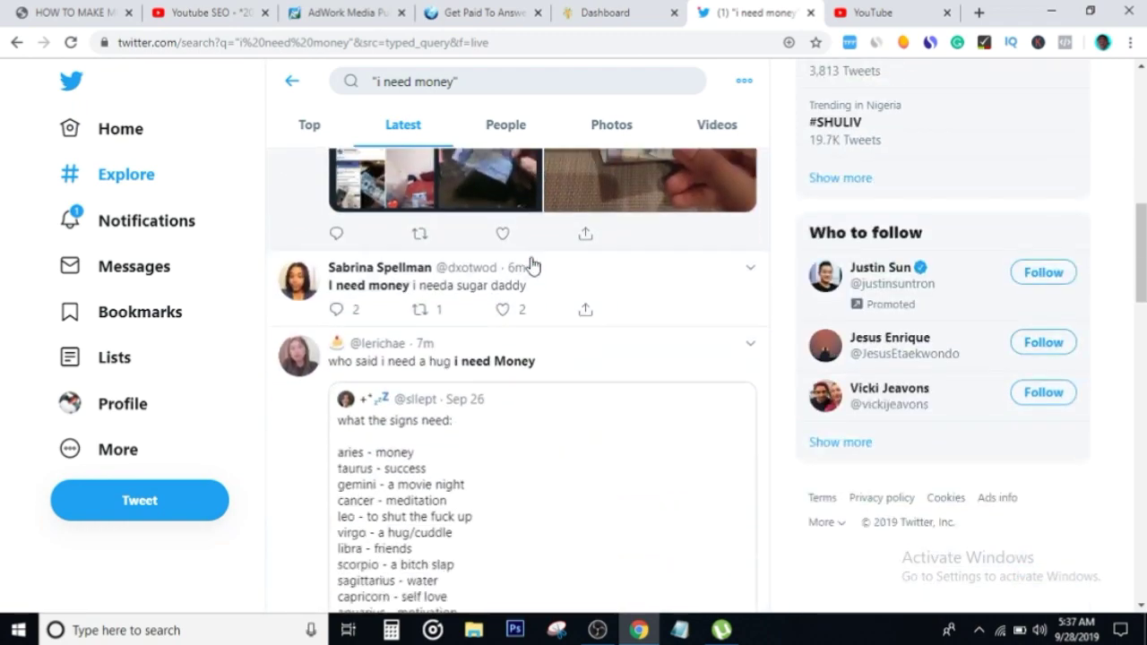
scroll(532, 266, down, 1)
scroll(532, 266, up, 10)
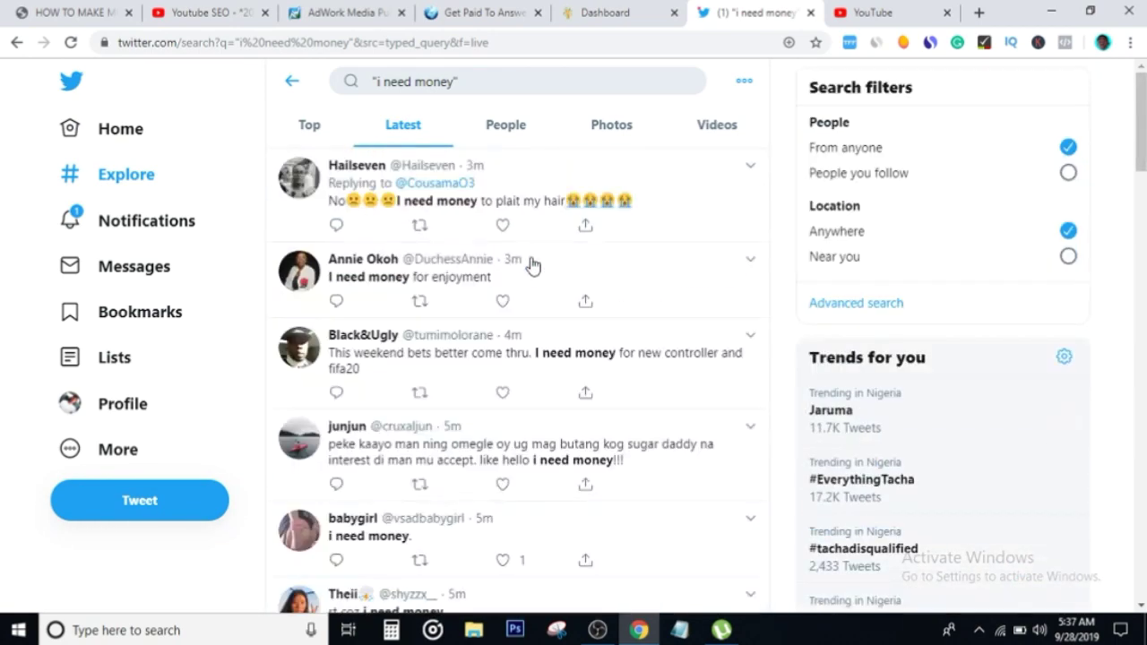
Like the plait-hair tweet and reply that you were in the same situation until hearing of acop.
click(503, 228)
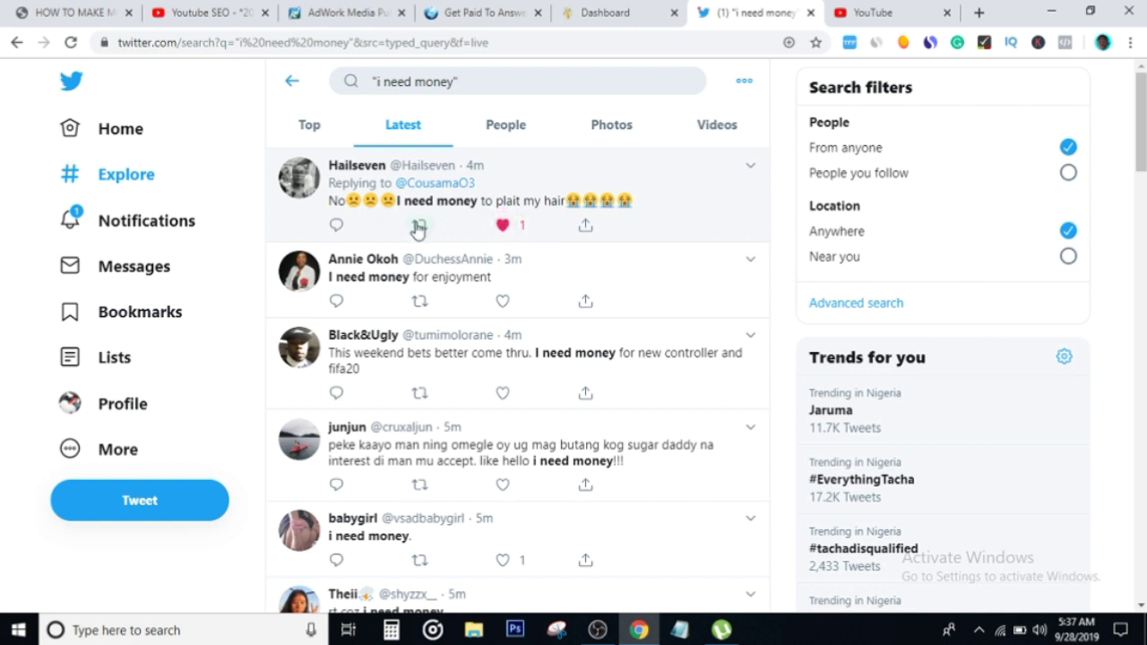
click(335, 227)
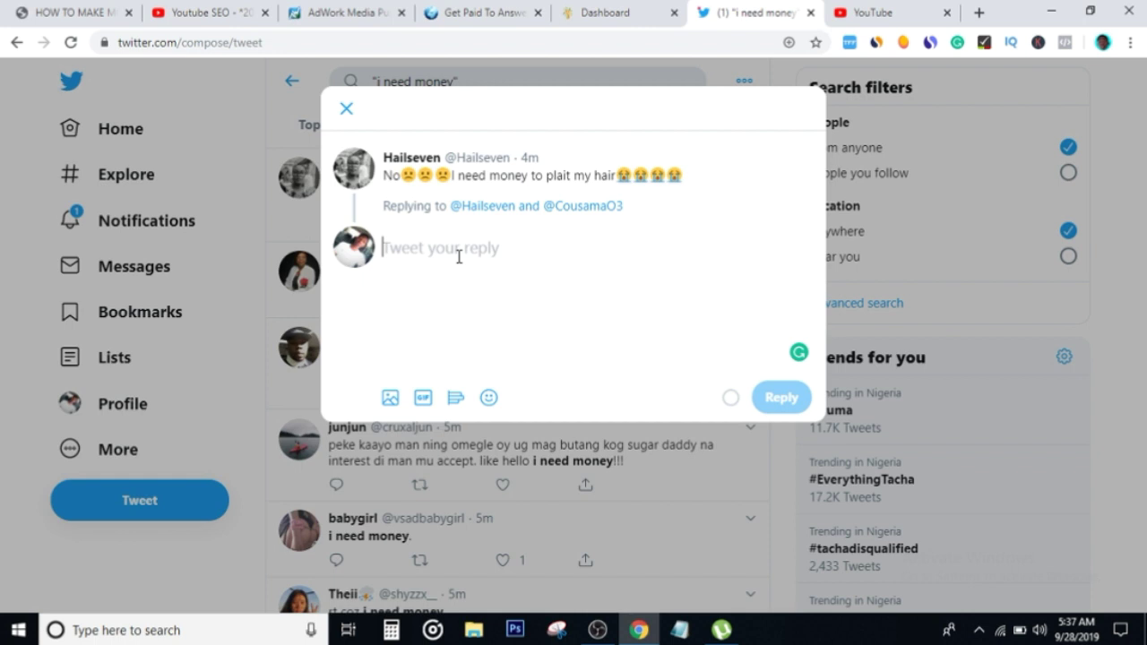
text(hry)
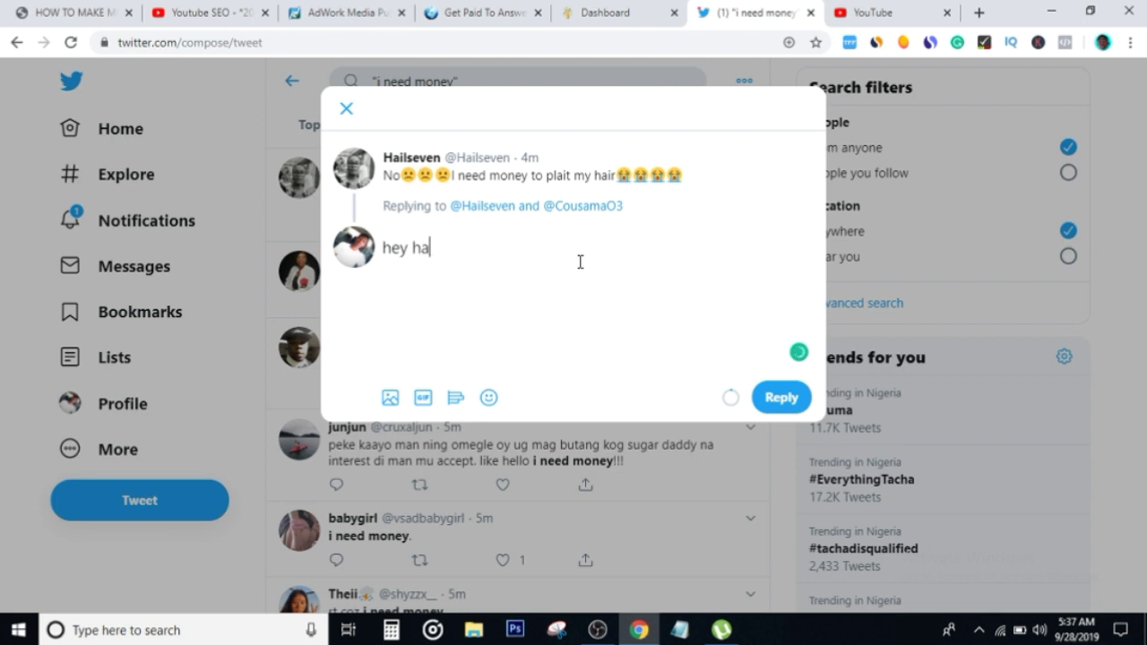
text(hailseven, tbh, i was)
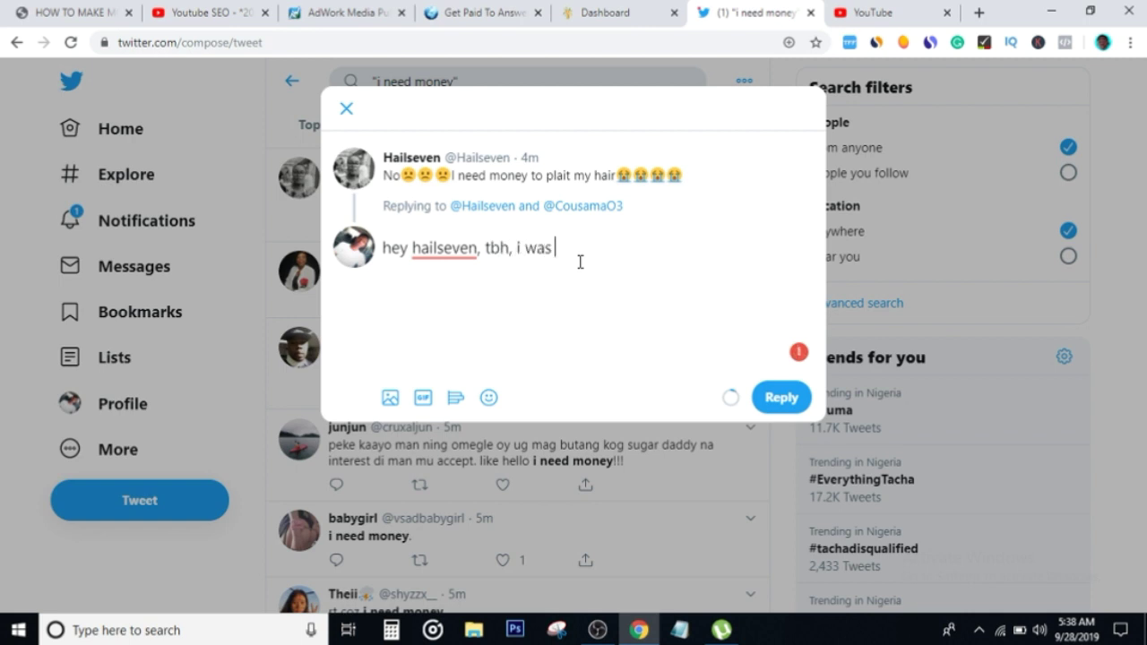
text(in the same situati)
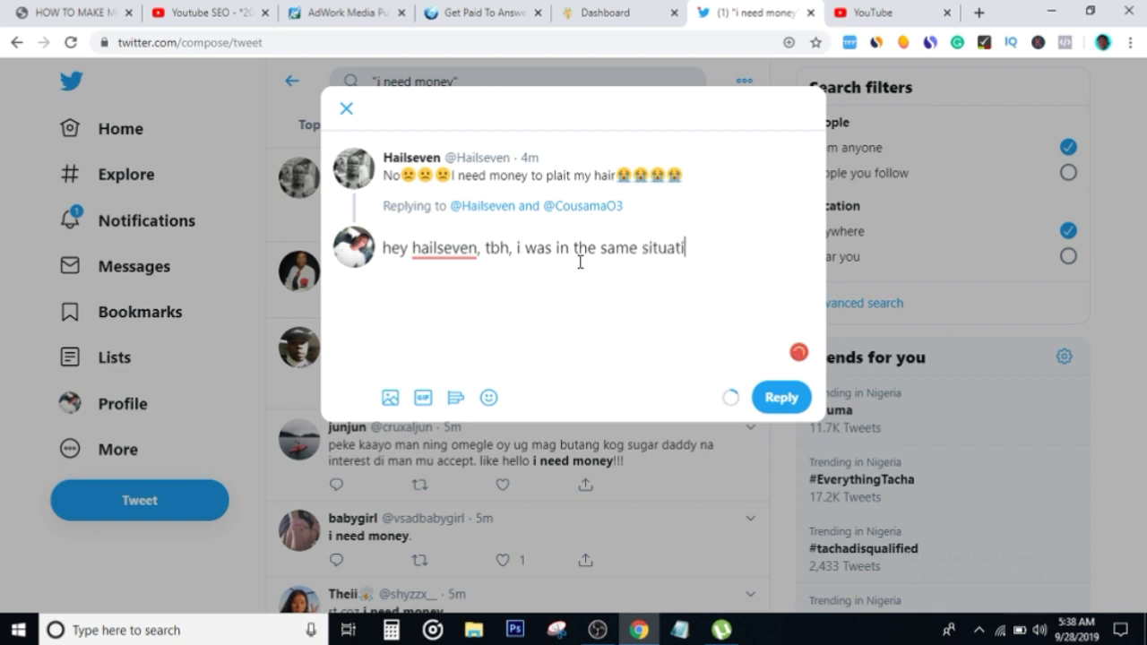
text(on until)
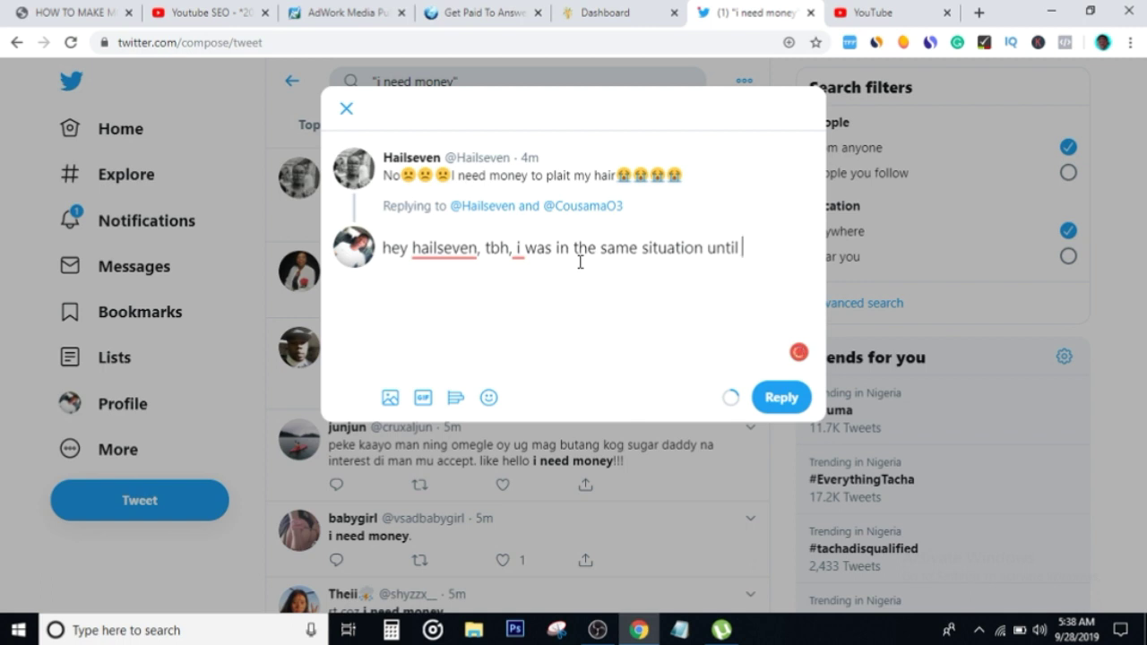
text( i heard of acop,)
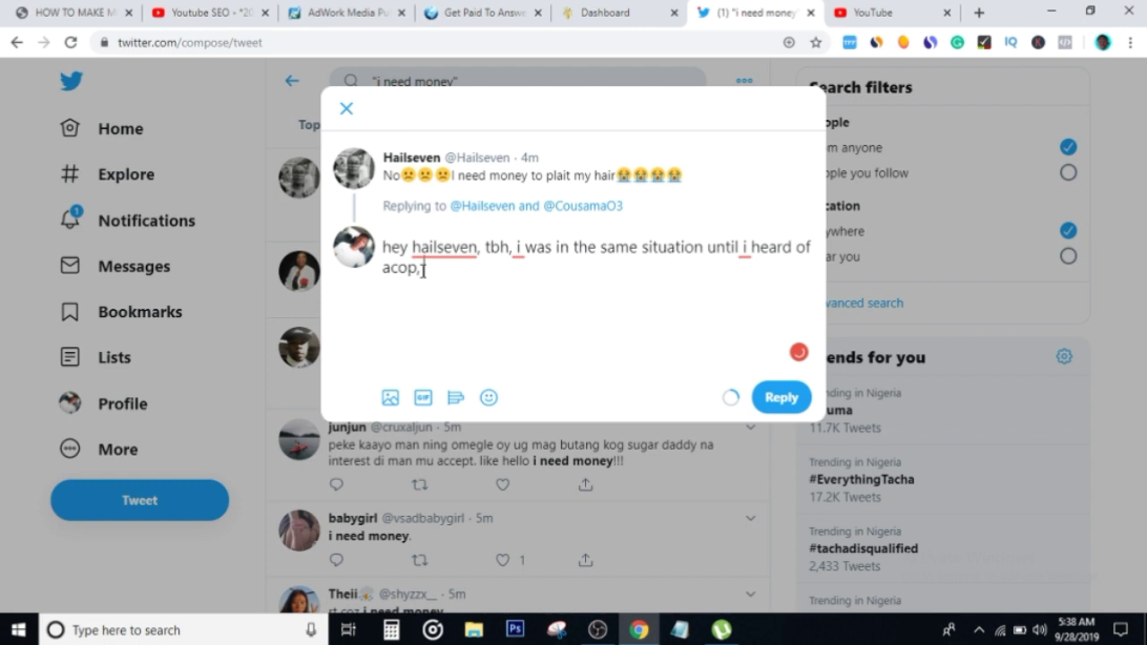
text(i think y)
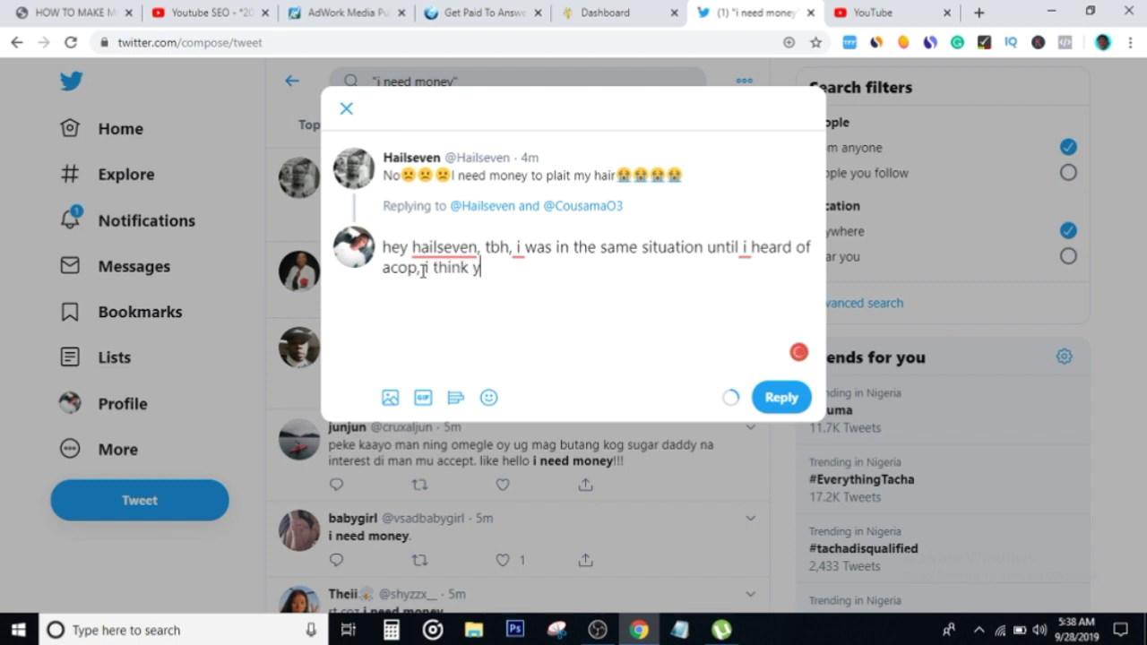
text(ou should go and)
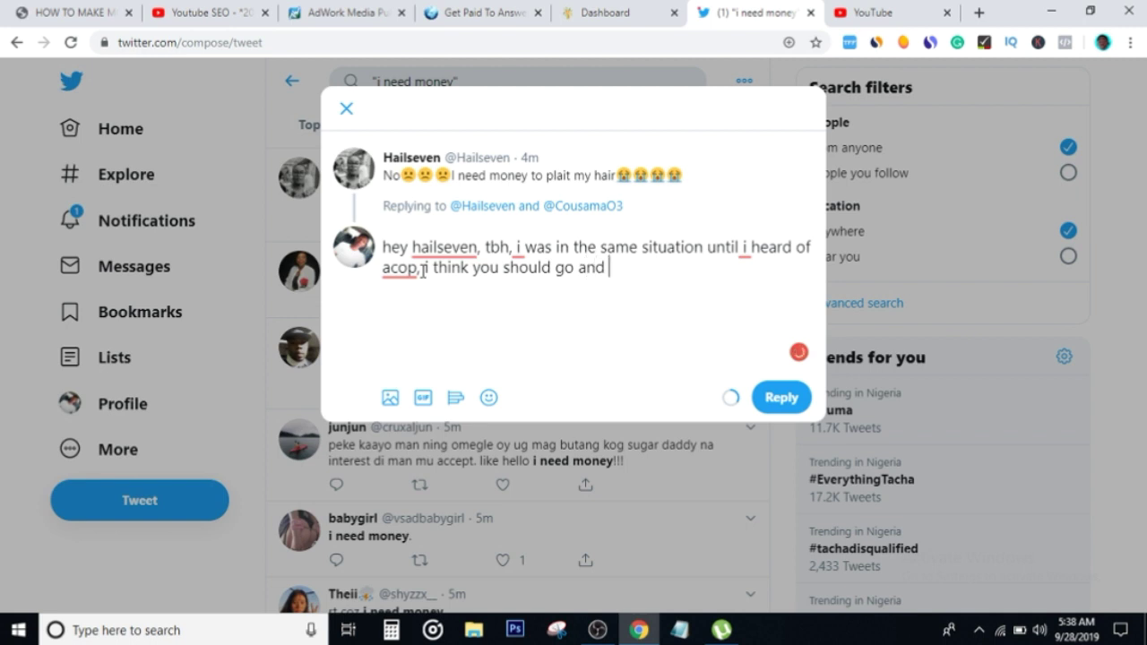
text( check it ou here:)
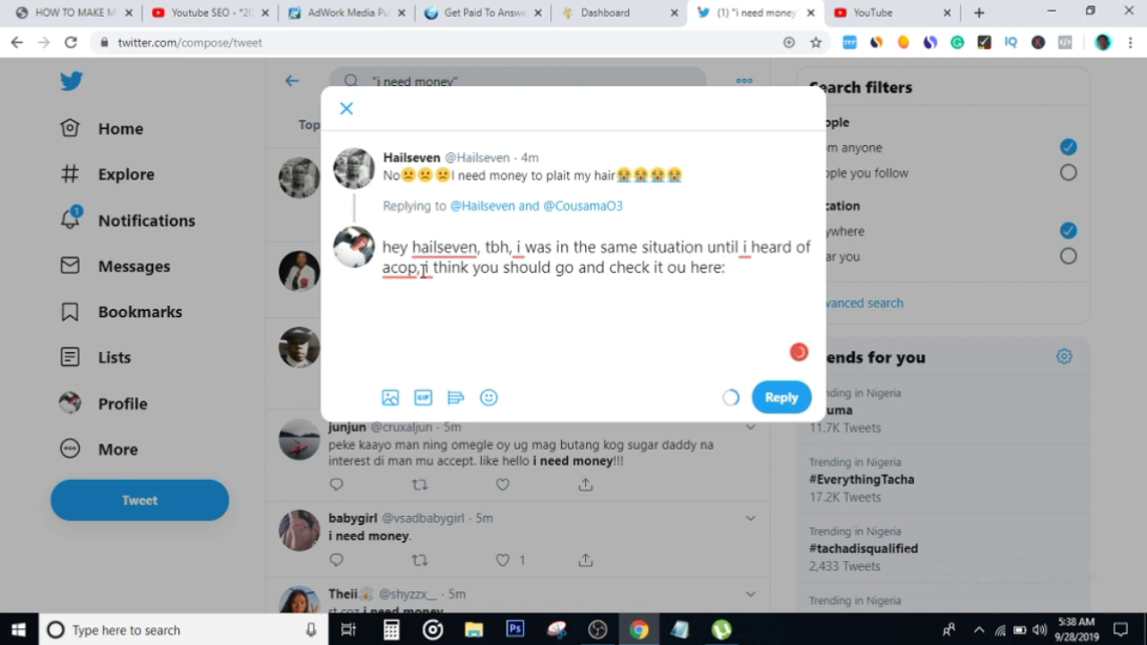
Paste the shortened ckk.ai link, add the closing 'they pay' sentence, and review the draft.
text(https://ckk.ai/t0OLIU4A)
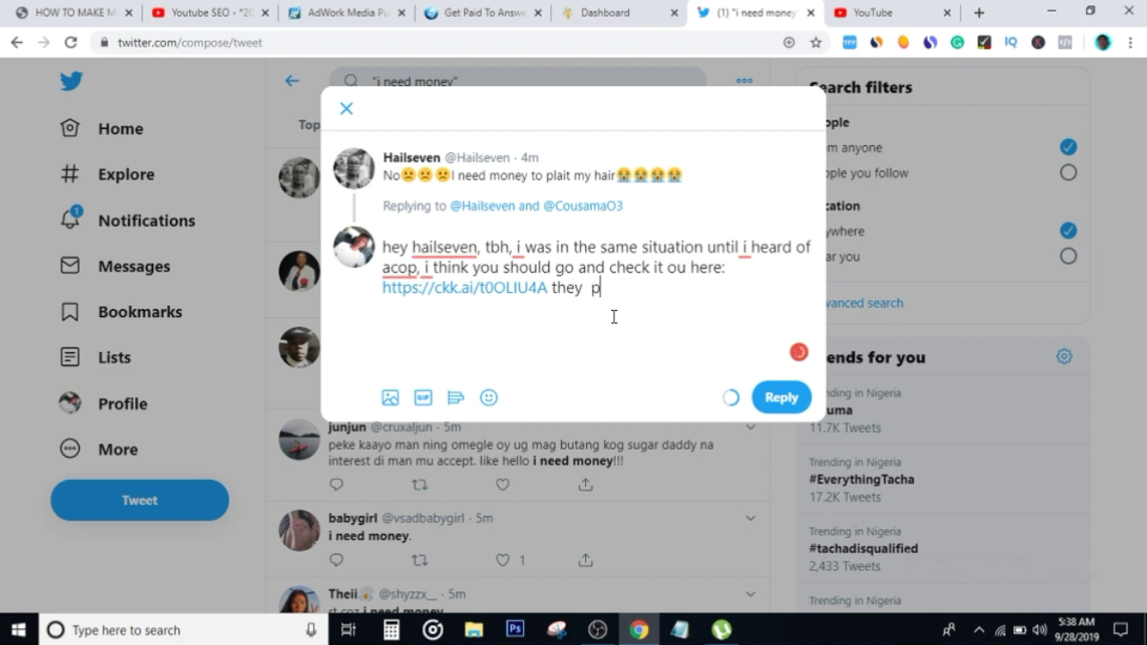
text(they  pay people to give their opi)
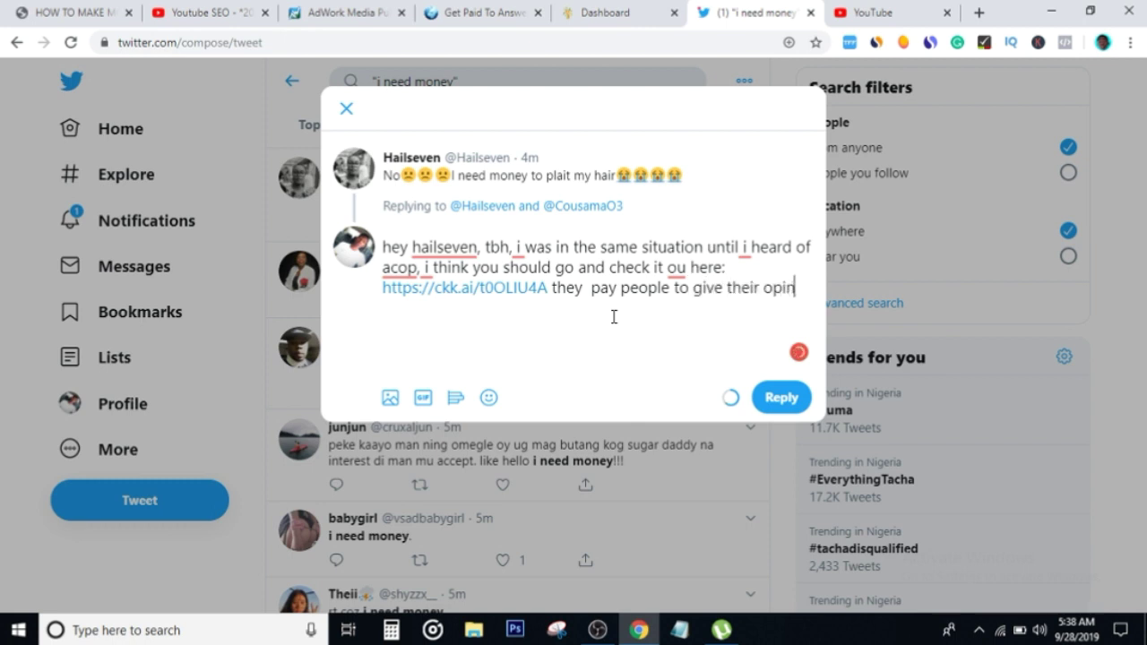
text(n on new products...)
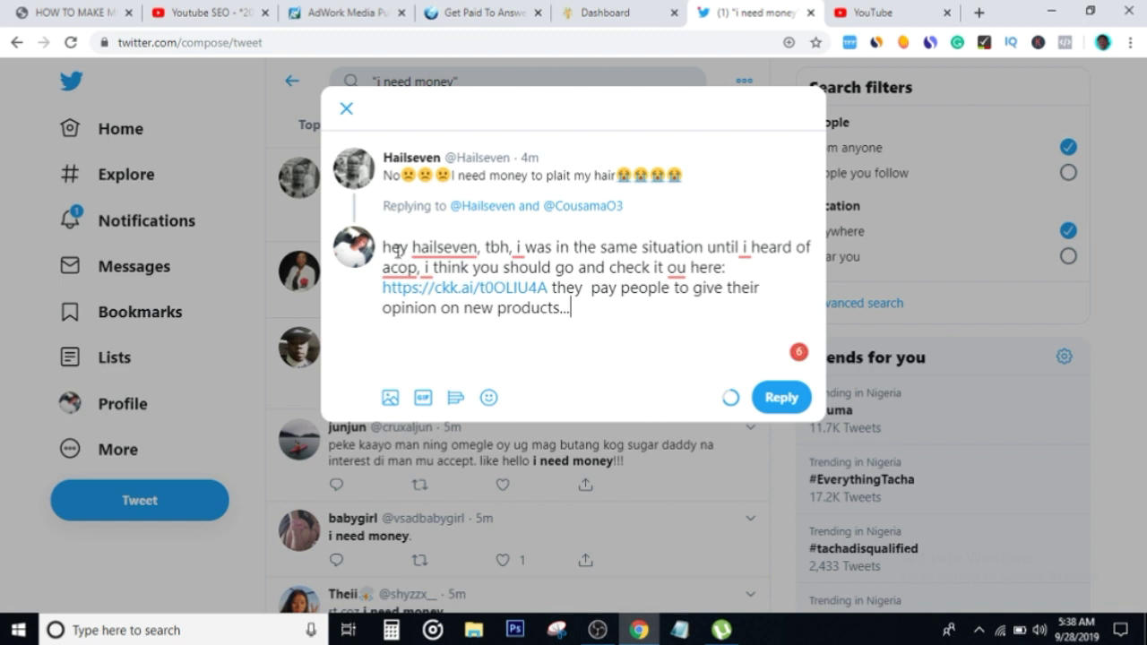
drag(386, 247, 570, 308)
click(571, 308)
drag(525, 157, 437, 154)
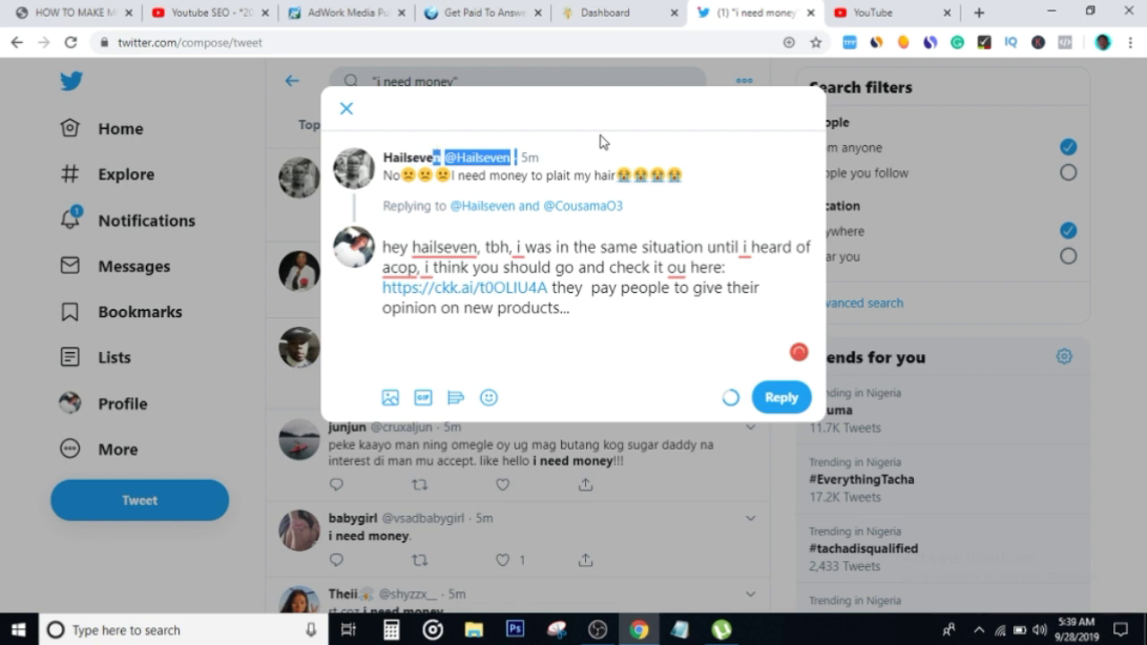
click(608, 168)
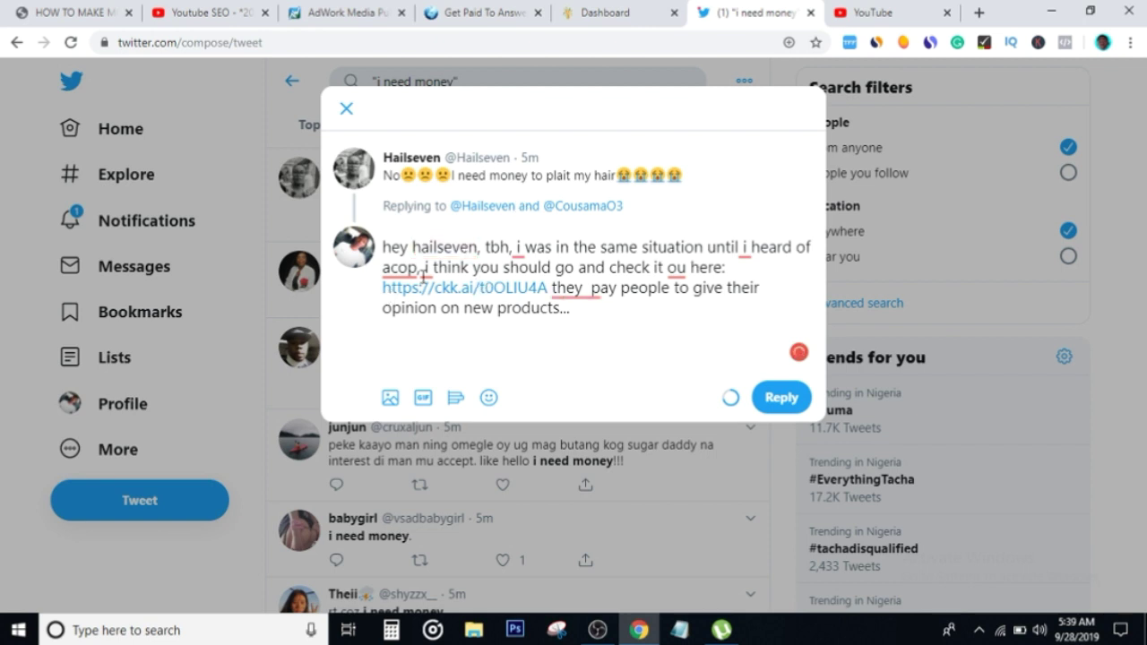
click(596, 12)
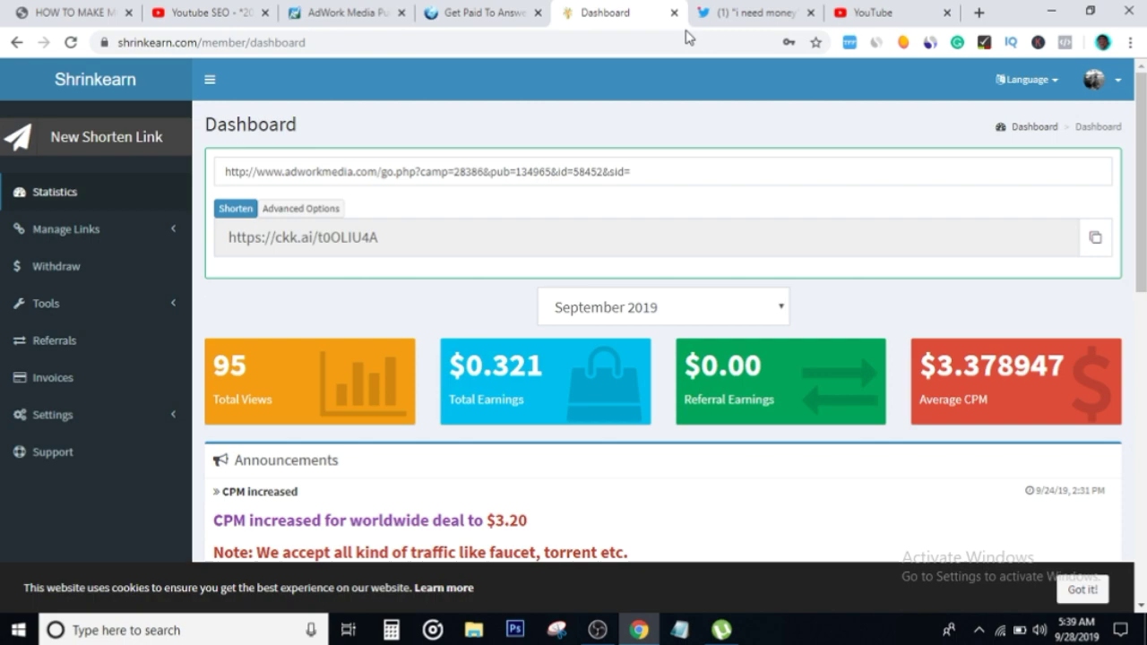
click(481, 13)
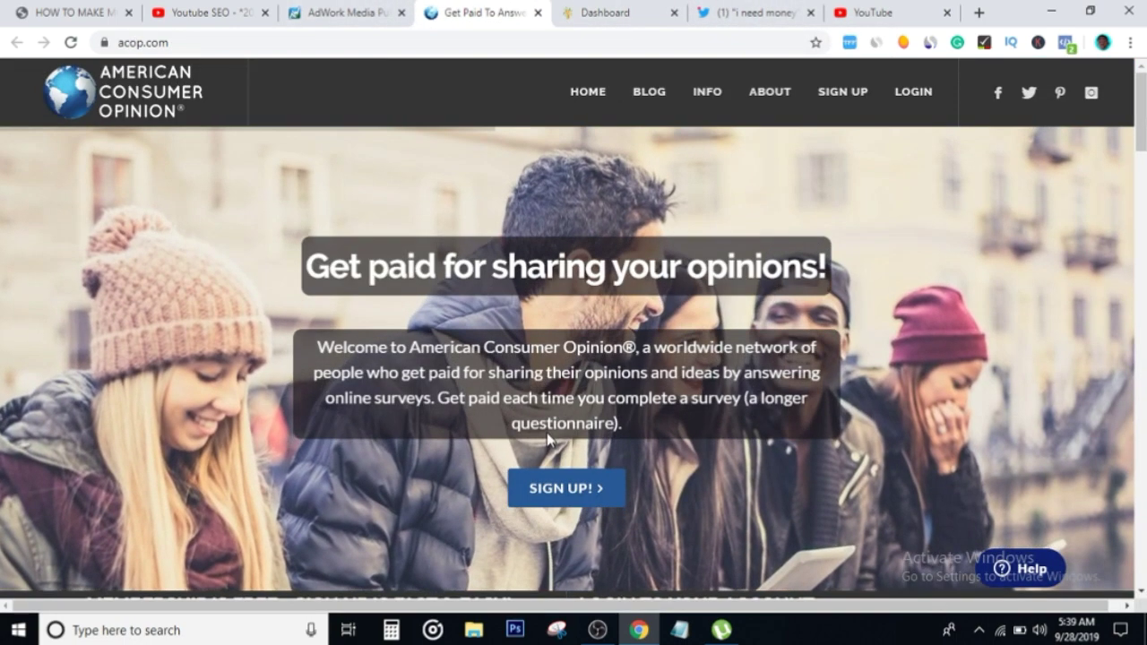
scroll(547, 432, down, 15)
scroll(547, 432, down, 15)
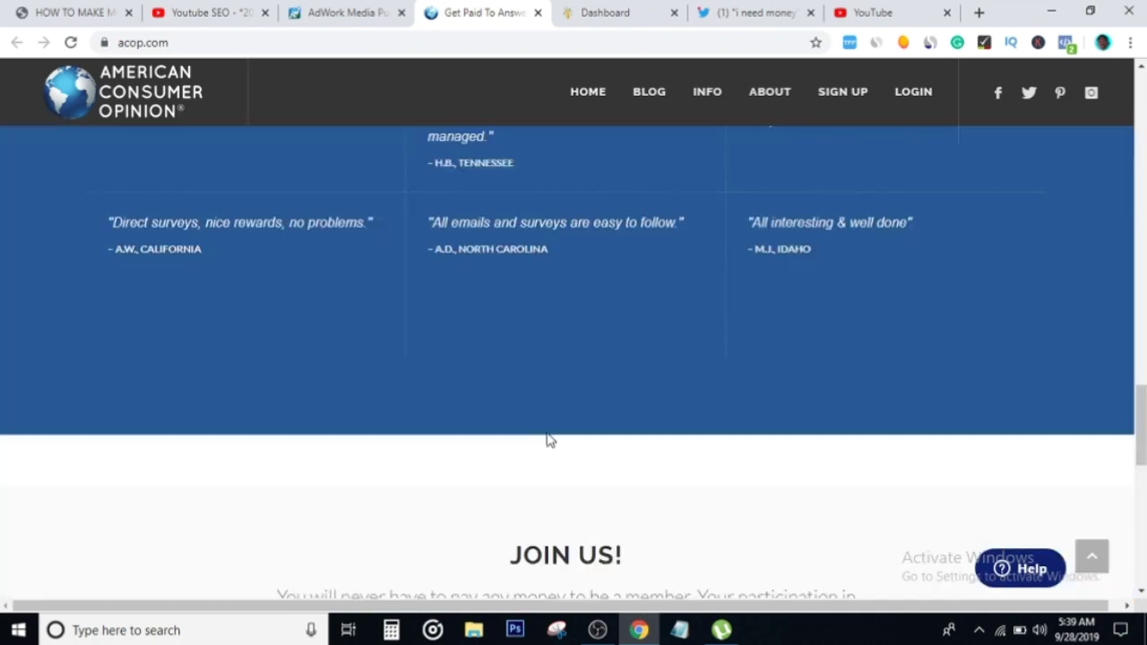
scroll(549, 439, up, 10)
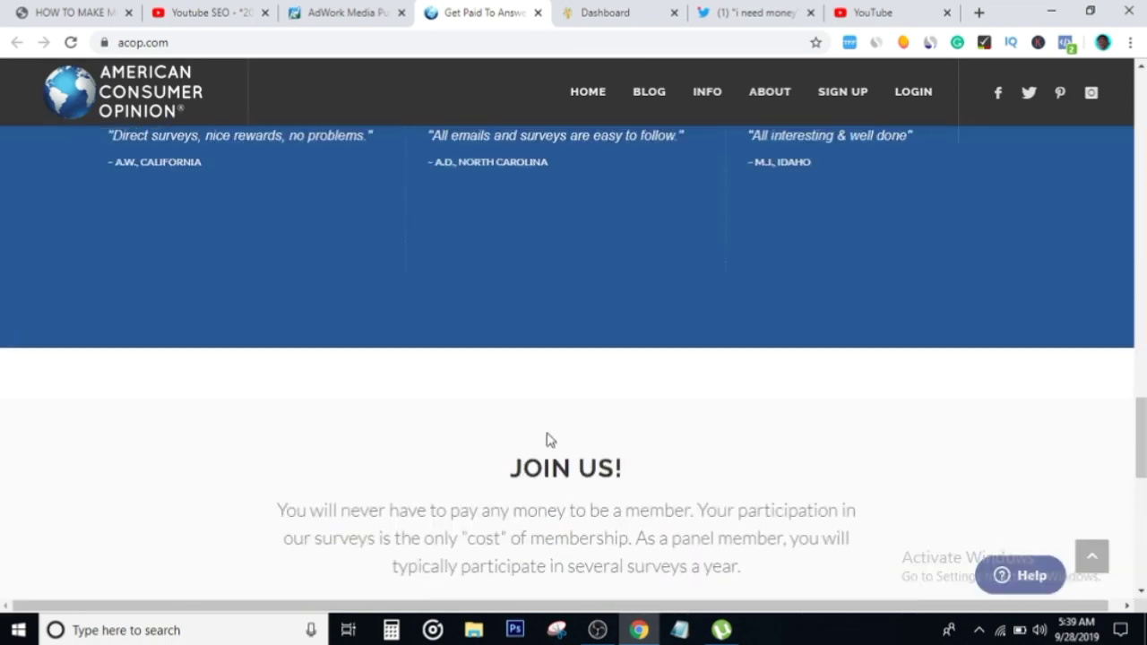
scroll(526, 298, up, 10)
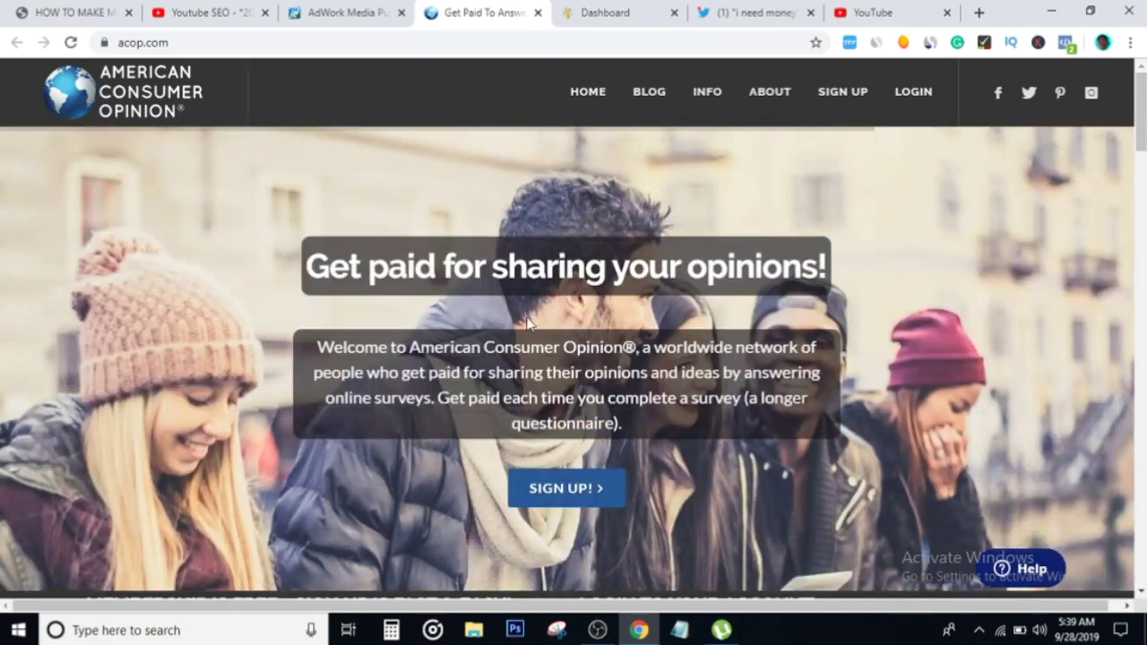
scroll(559, 492, down, 4)
scroll(295, 233, down, 1)
scroll(153, 149, up, 2)
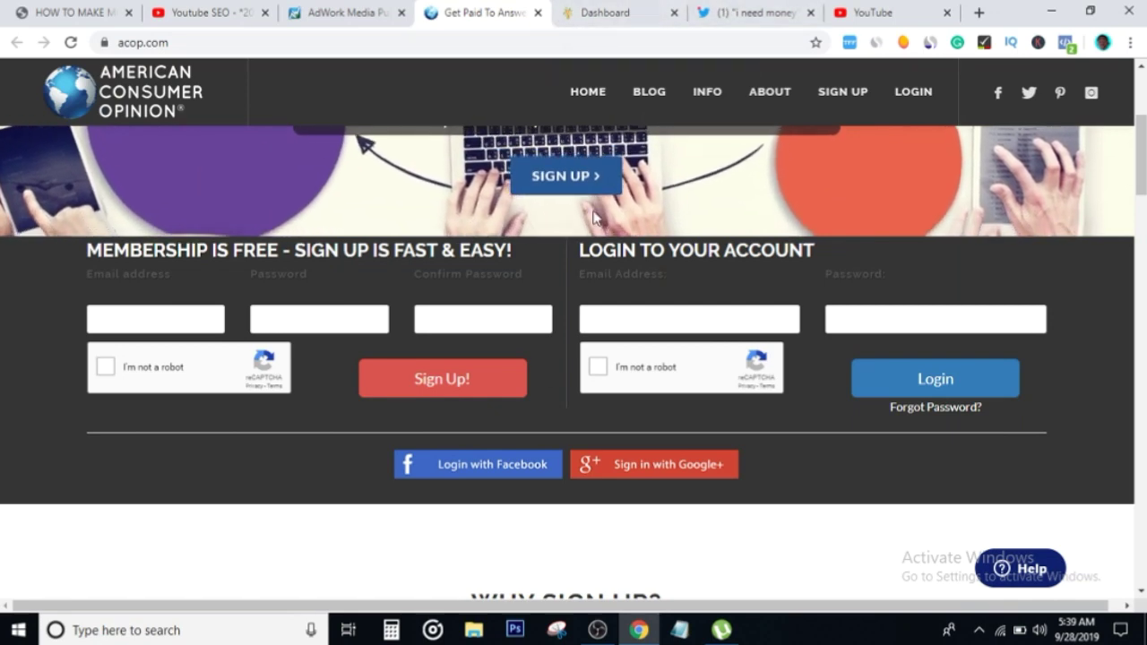
click(598, 9)
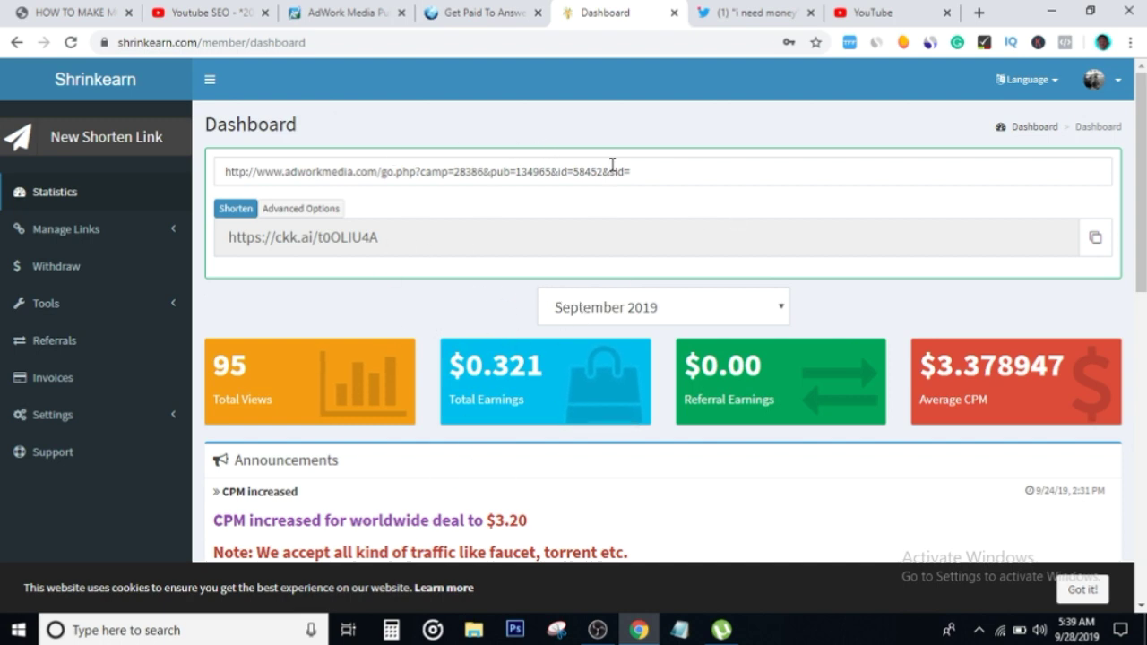
Check the AdWork Media offer's tracking link, then return to the Twitter reply draft.
click(496, 9)
click(371, 9)
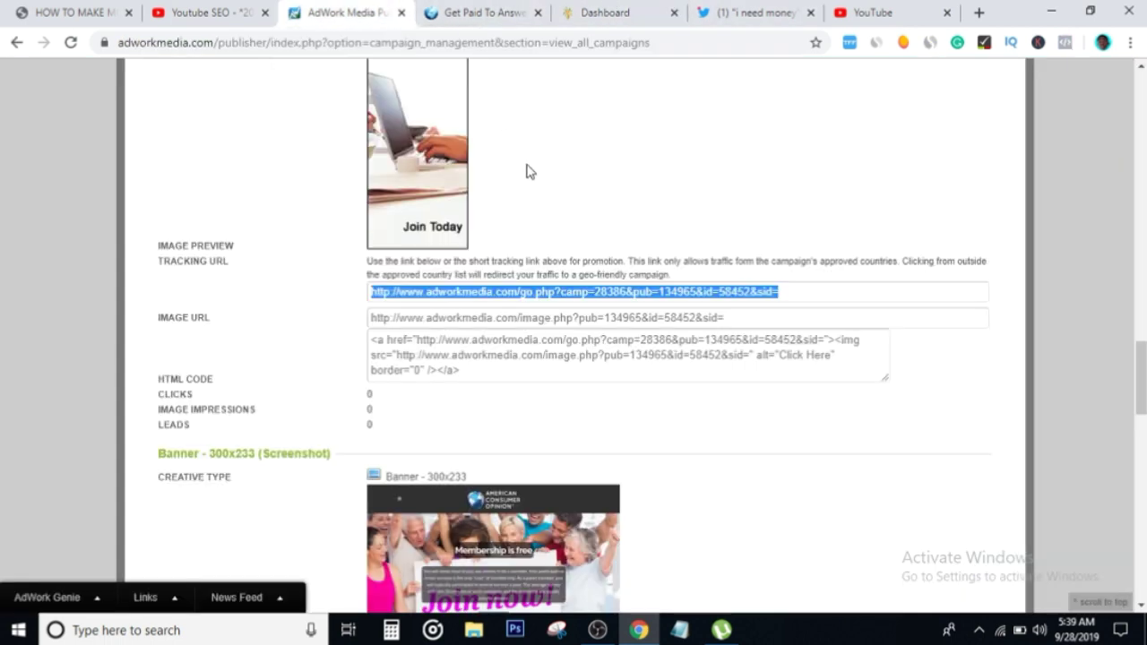
click(793, 11)
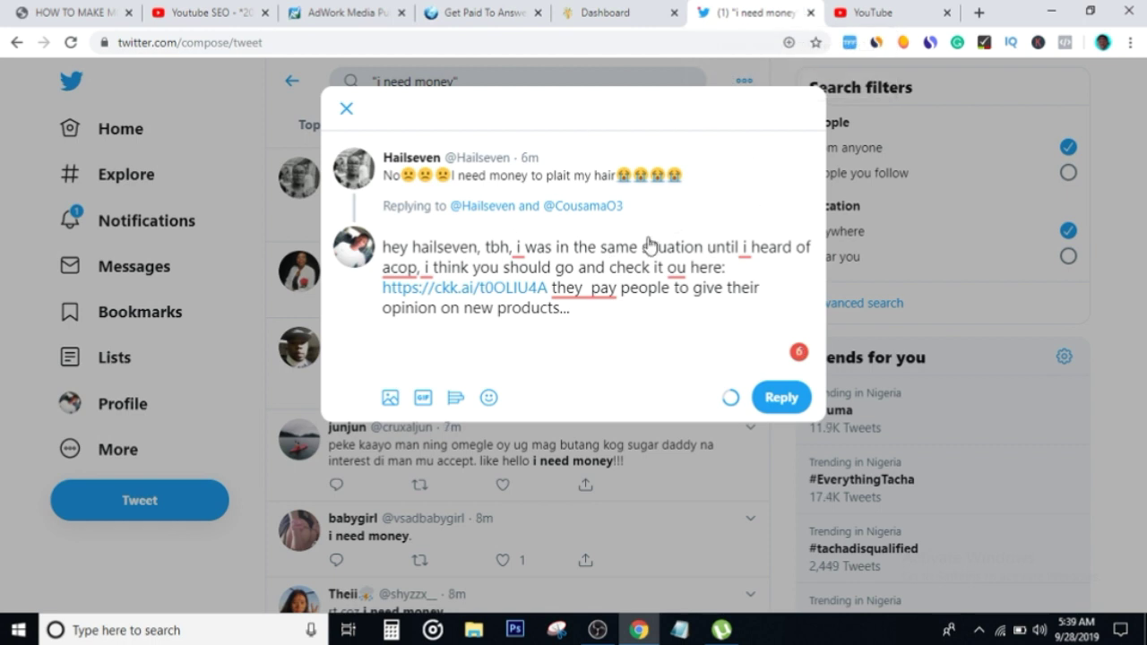
Accept Grammarly's fixes: 'ou' becomes 'out' and the double space in 'they pay' is removed.
mouse_move(677, 264)
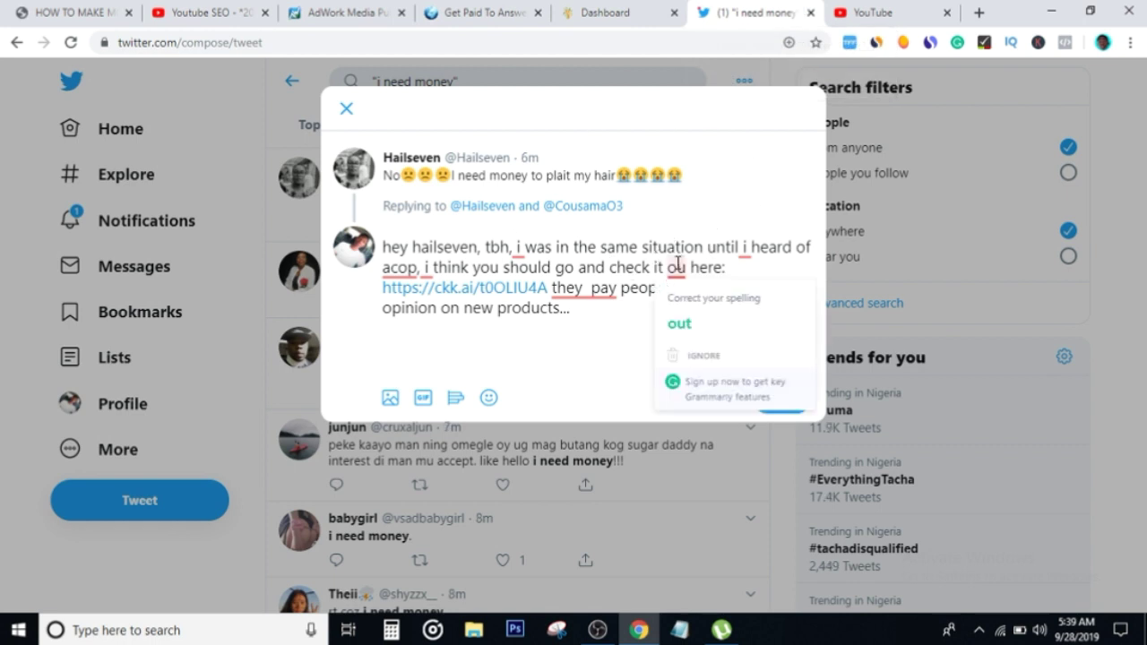
click(683, 325)
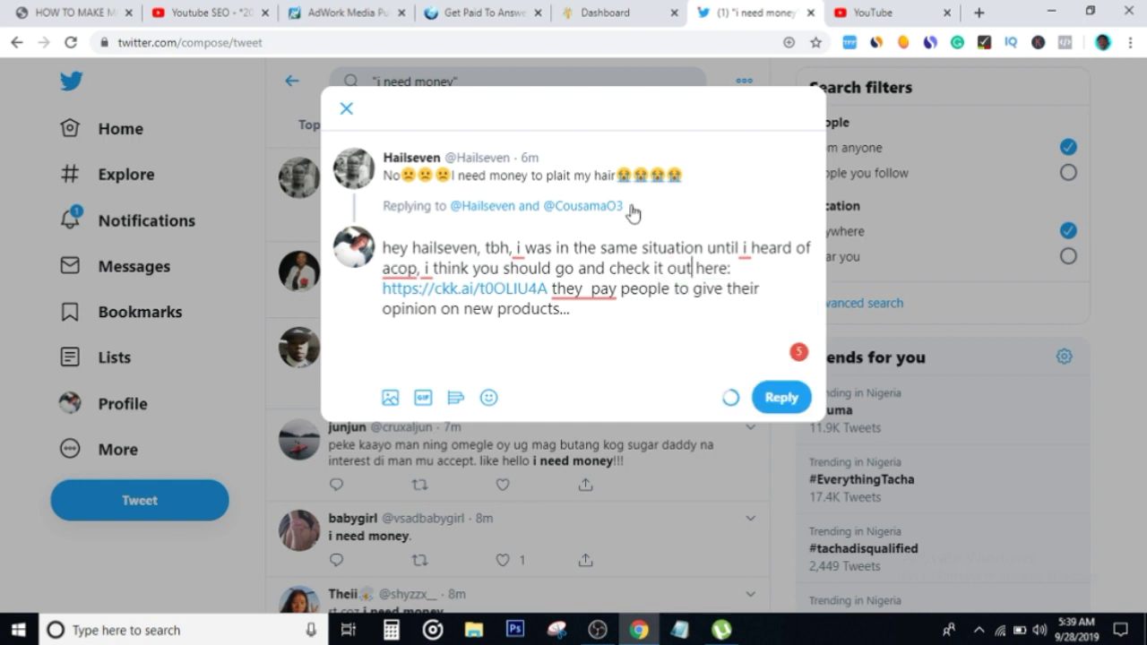
mouse_move(600, 292)
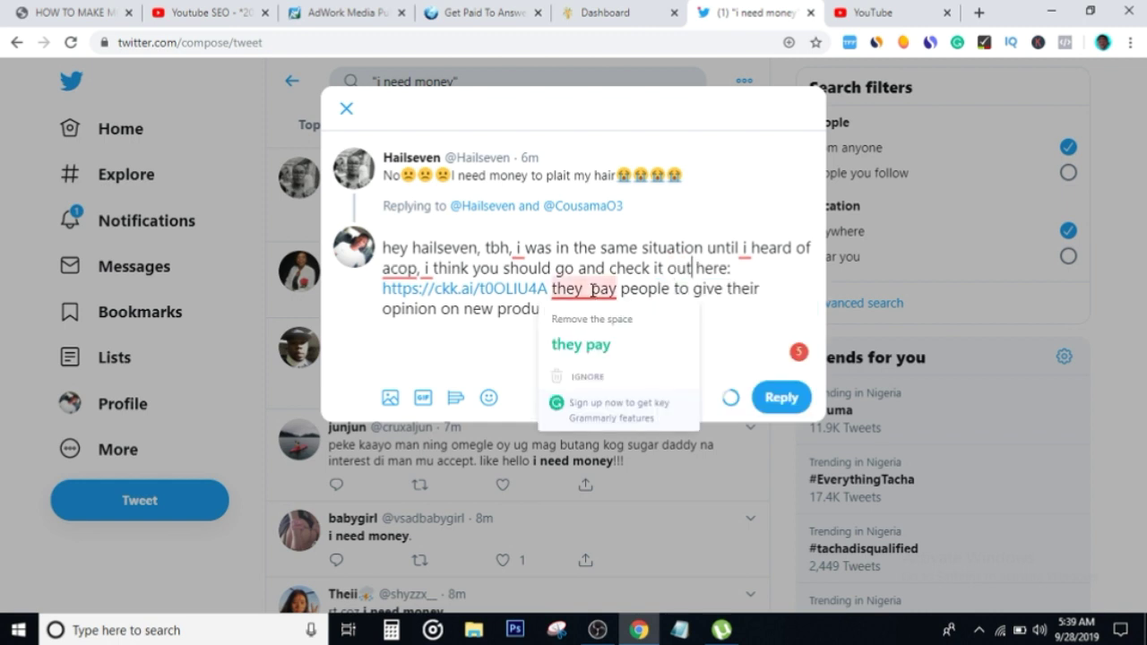
click(605, 344)
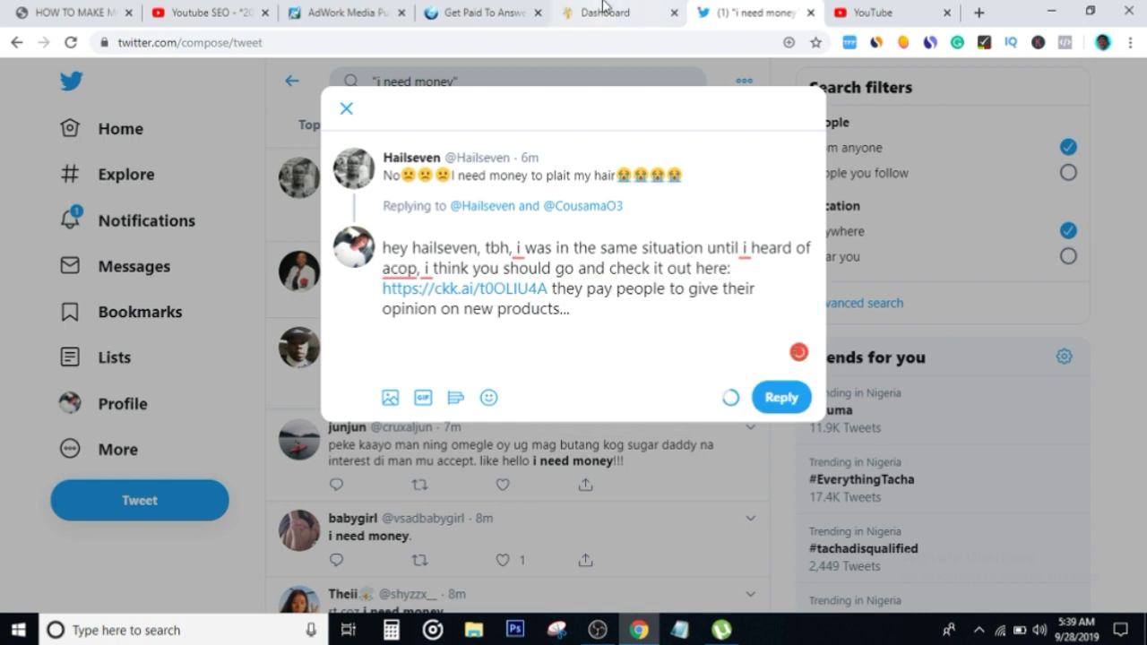
click(363, 11)
Close the American Consumer Opinion campaign details to reveal the SOI campaign list.
scroll(1039, 279, up, 15)
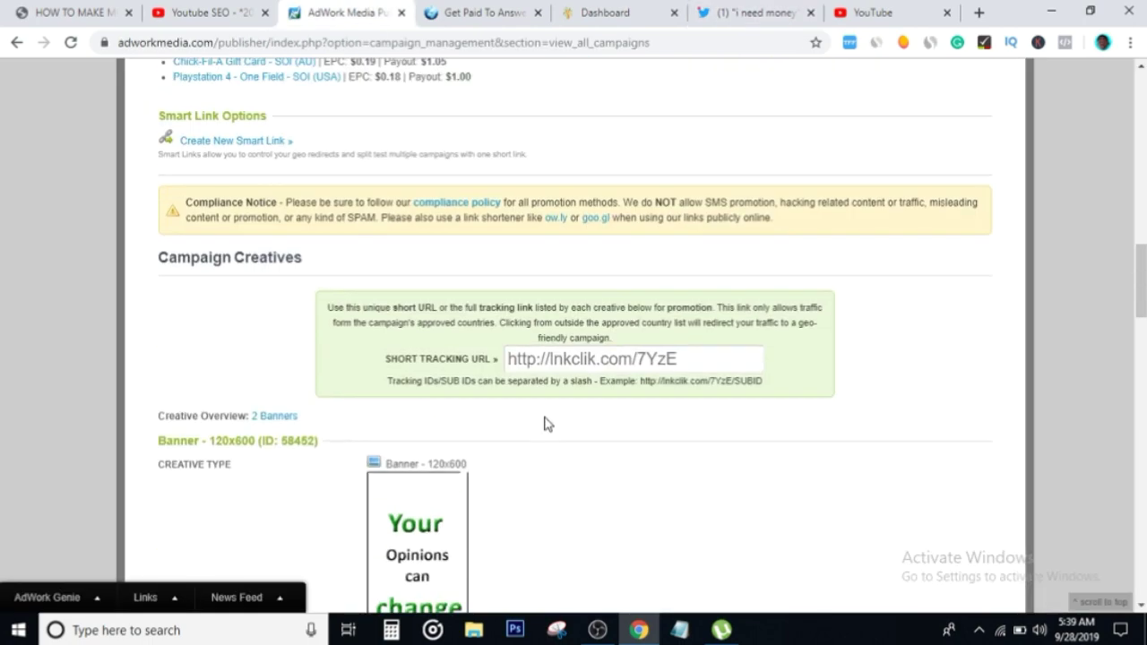
scroll(1038, 277, up, 3)
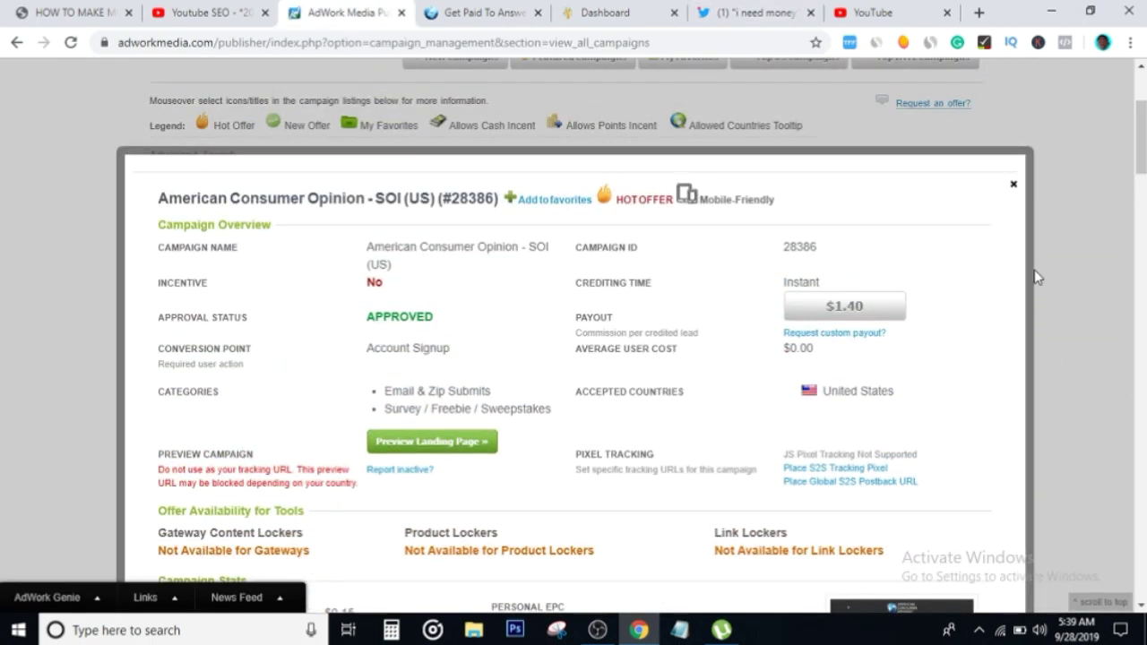
click(1018, 187)
scroll(659, 358, down, 2)
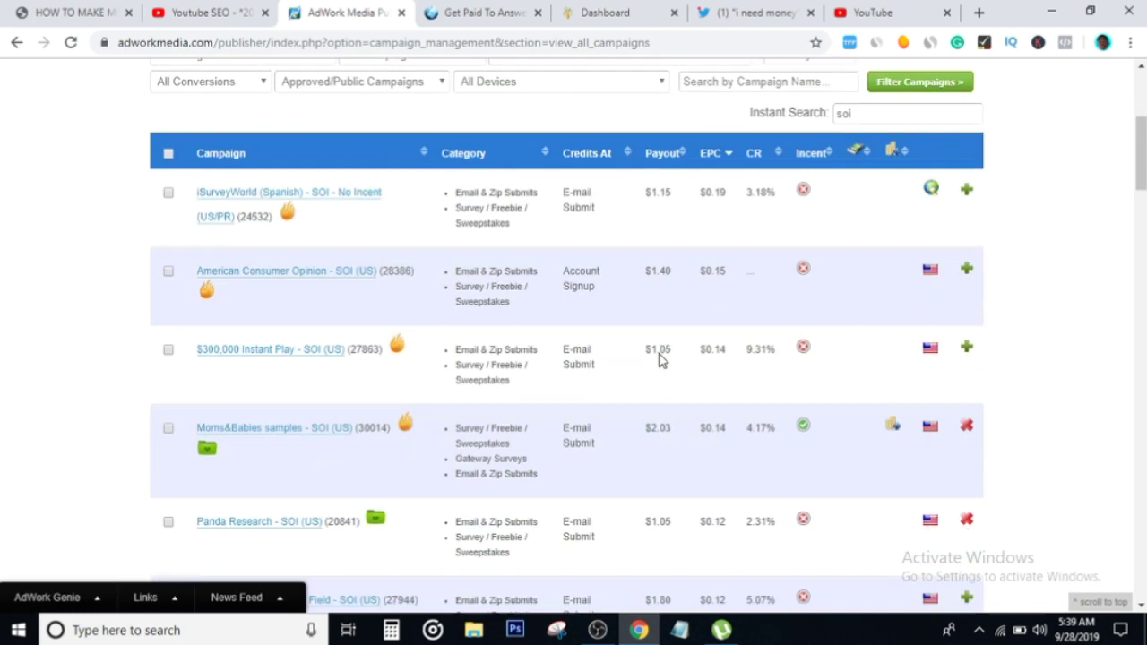
scroll(339, 455, down, 7)
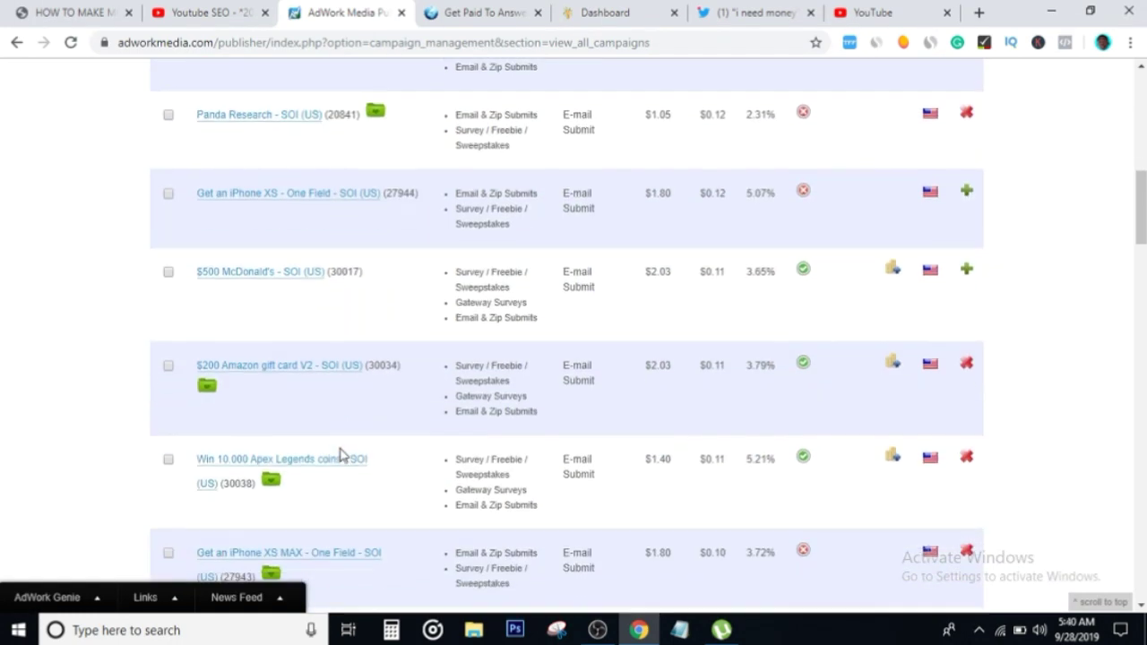
Compare payouts of the $2.03 McDonald's, Amazon gift card, Apex Legends and iPhone XS MAX offers.
drag(654, 79, 680, 79)
click(674, 89)
drag(651, 170, 670, 170)
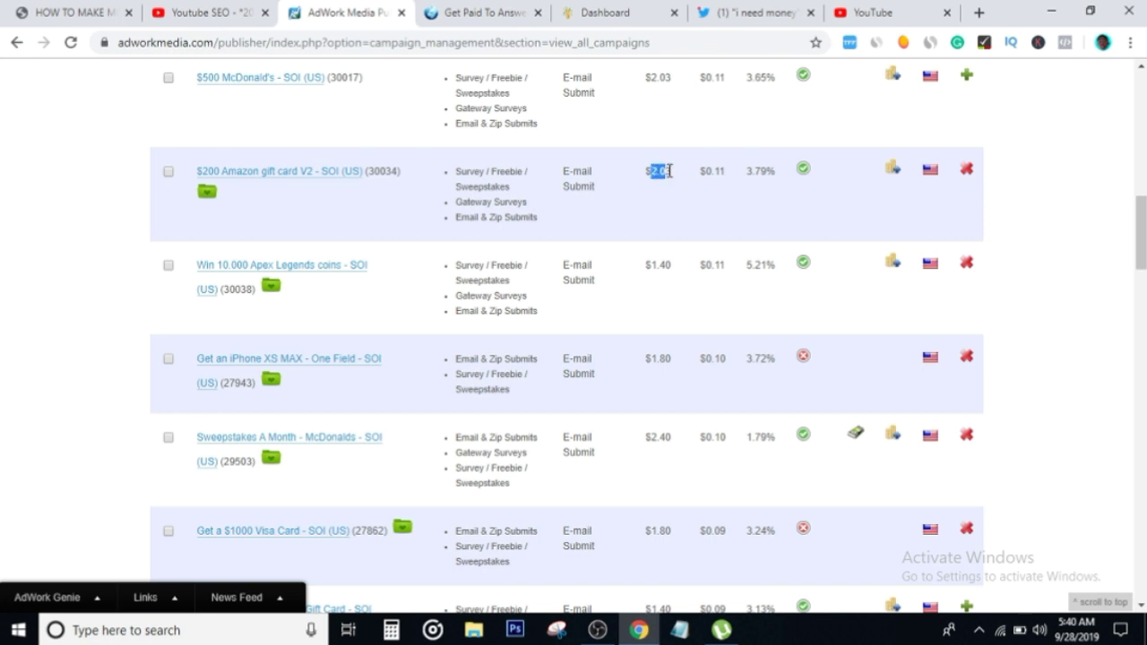
click(652, 296)
drag(653, 263, 669, 264)
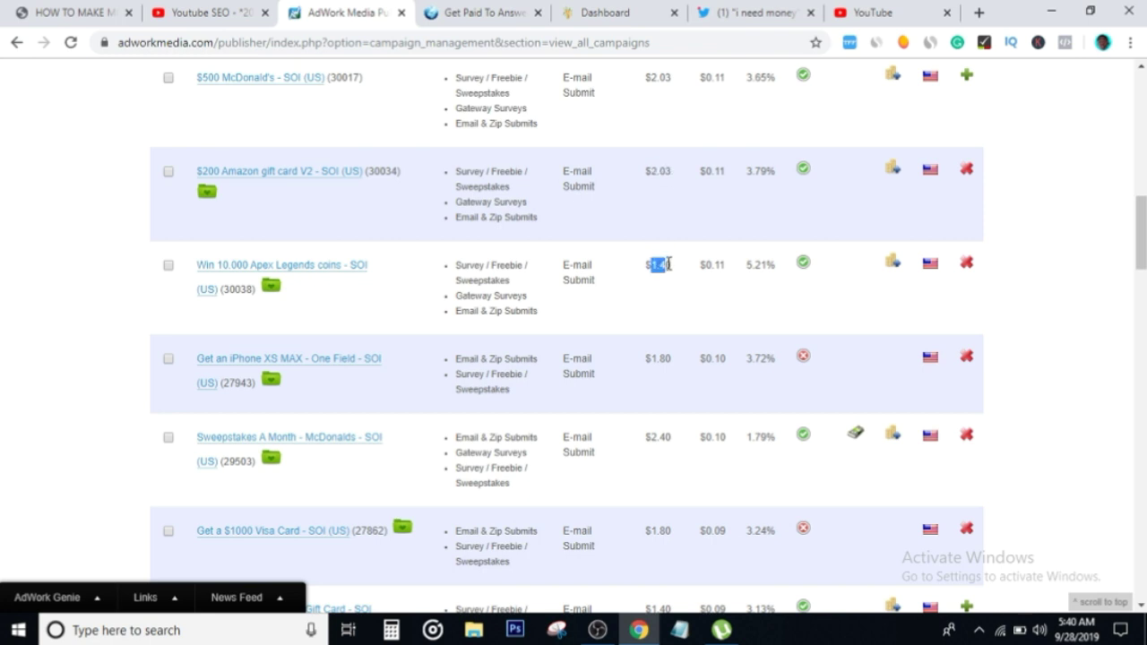
click(660, 354)
drag(658, 358, 679, 362)
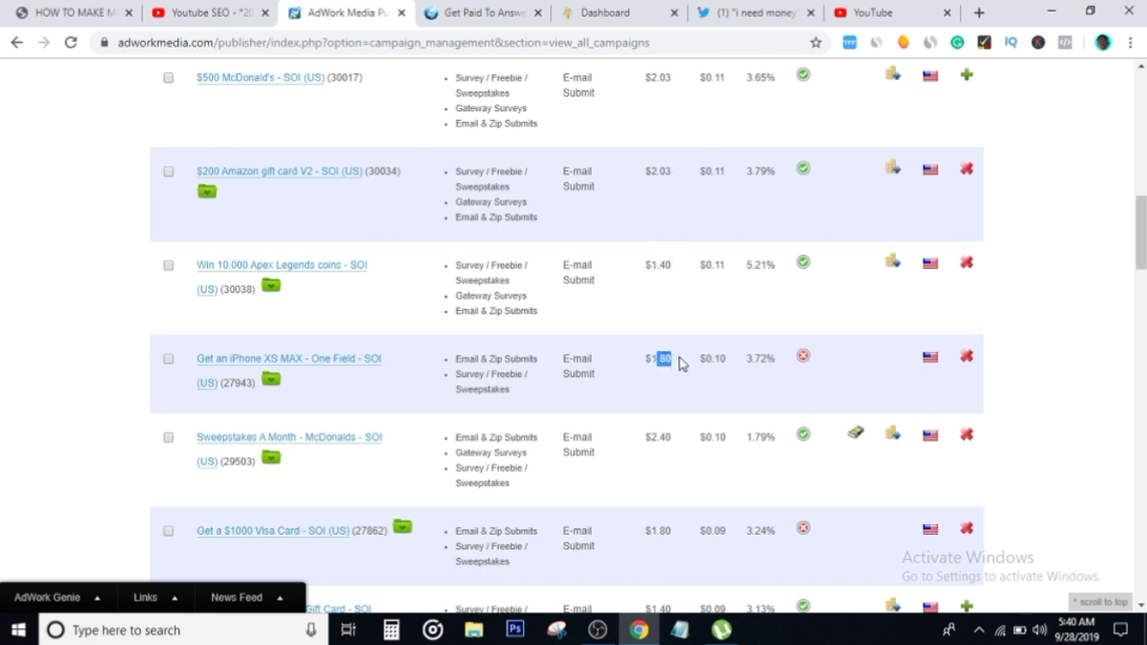
Note the $2.40 Sweepstakes offer payout, then scroll back to the top of the list.
drag(653, 436, 670, 437)
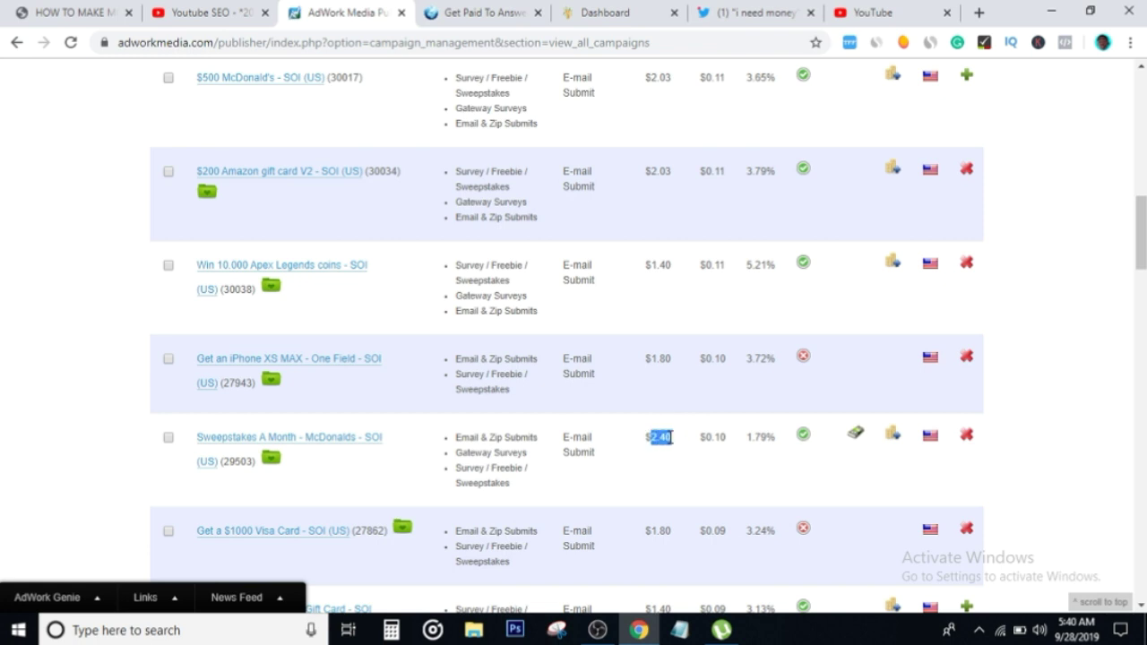
text(2.40)
click(673, 532)
scroll(668, 502, down, 2)
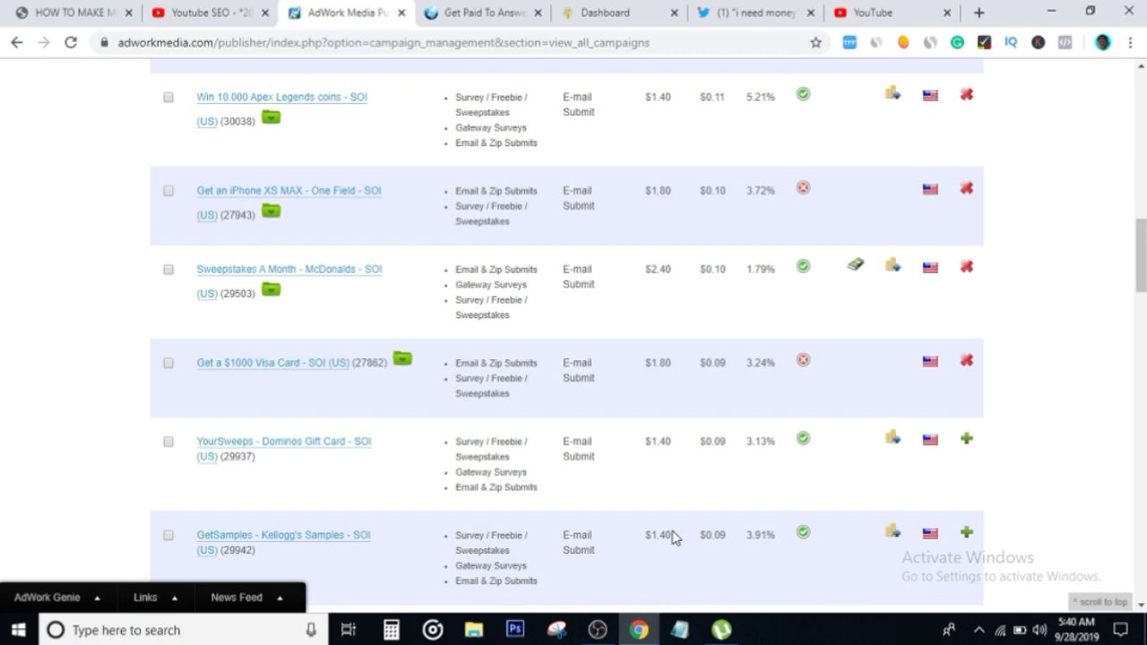
drag(655, 433, 679, 436)
scroll(679, 435, up, 10)
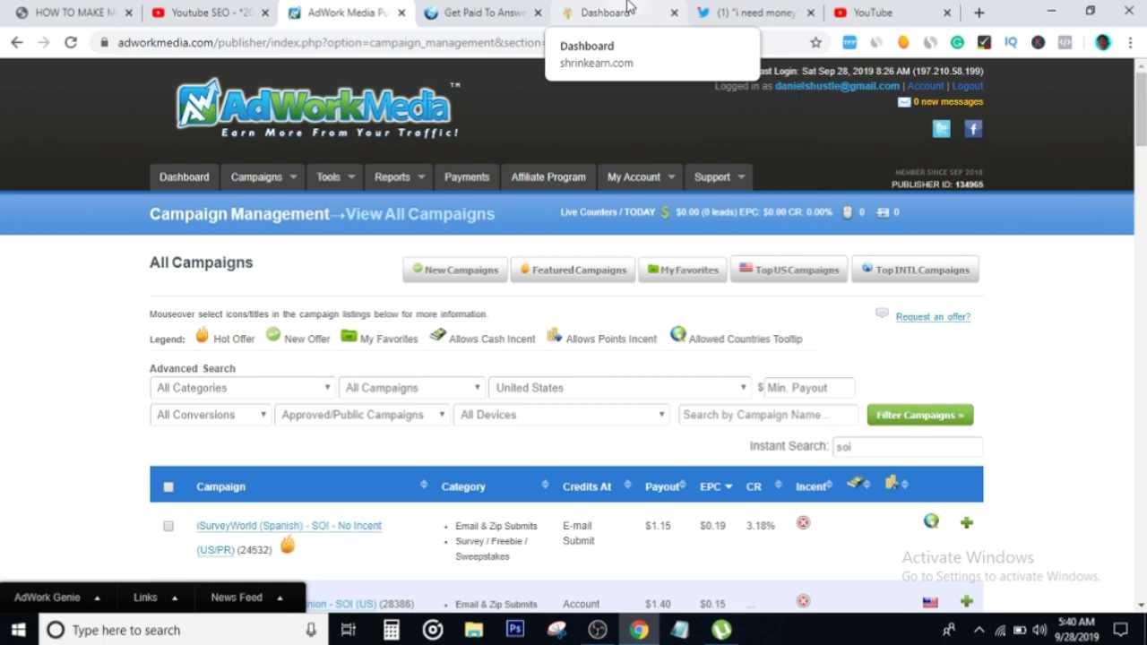
View the ckk.ai short link on the Shrinkearn dashboard, then go back to the Twitter reply.
click(471, 11)
click(596, 9)
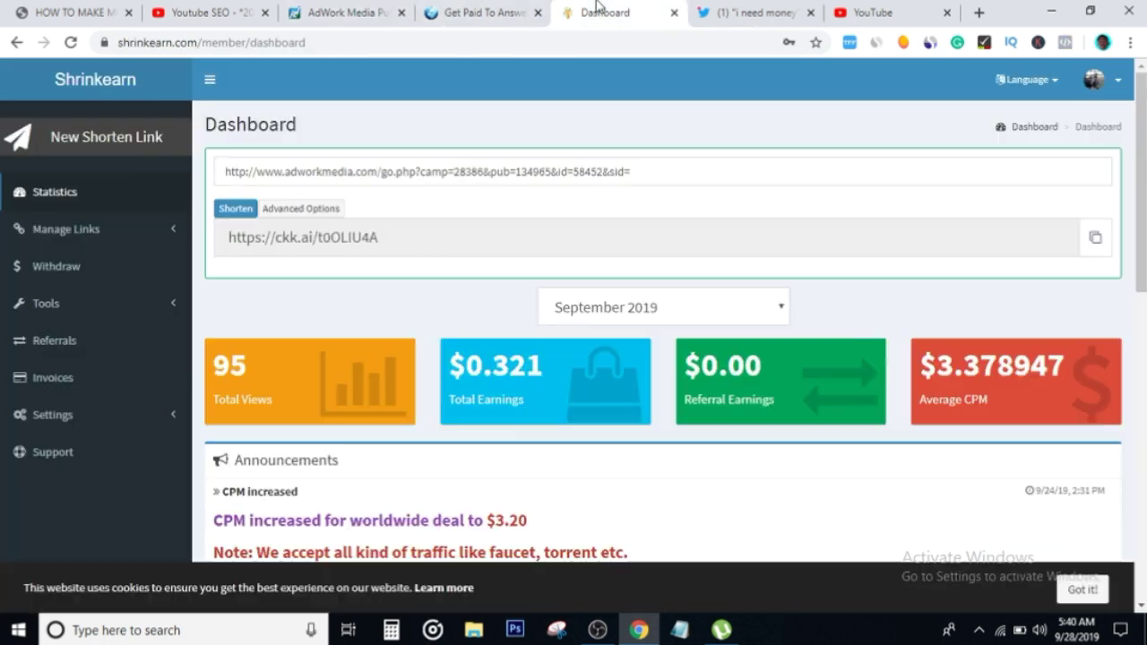
click(771, 12)
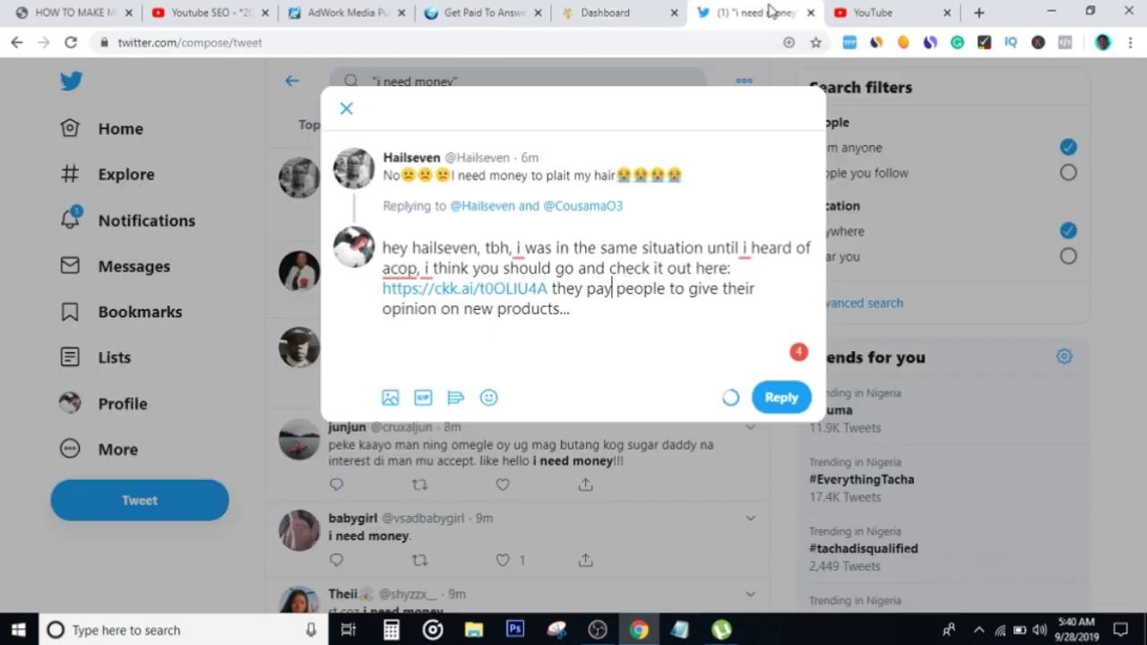